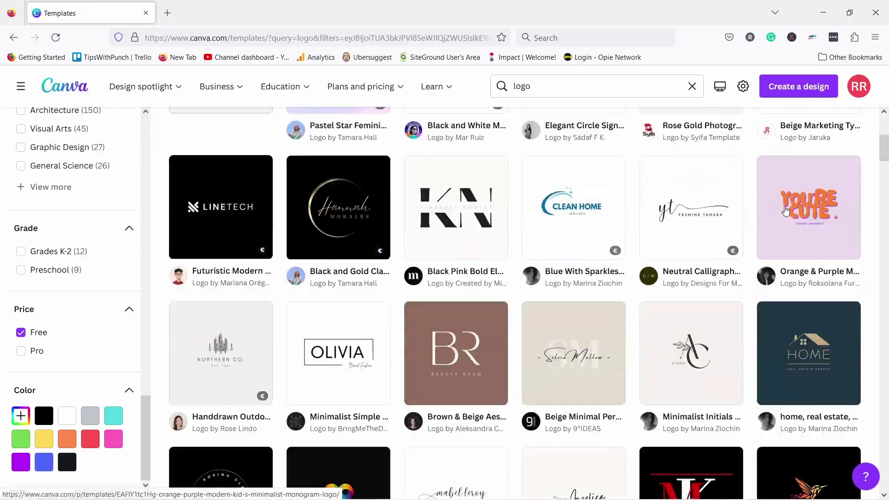
- Scroll through the free logo template results
scroll(786, 211, down, 5)
scroll(785, 212, down, 10)
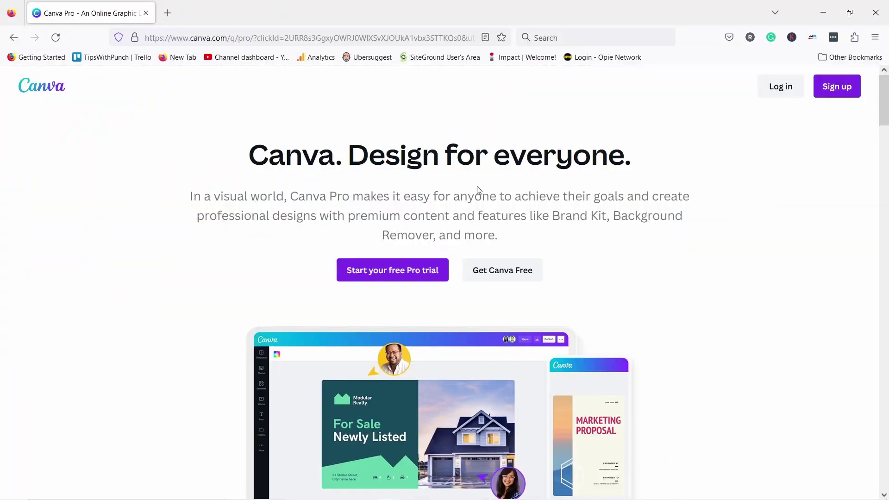
- Sign in to an existing Canva account with email, dismissing the Google sign-in prompt
click(838, 94)
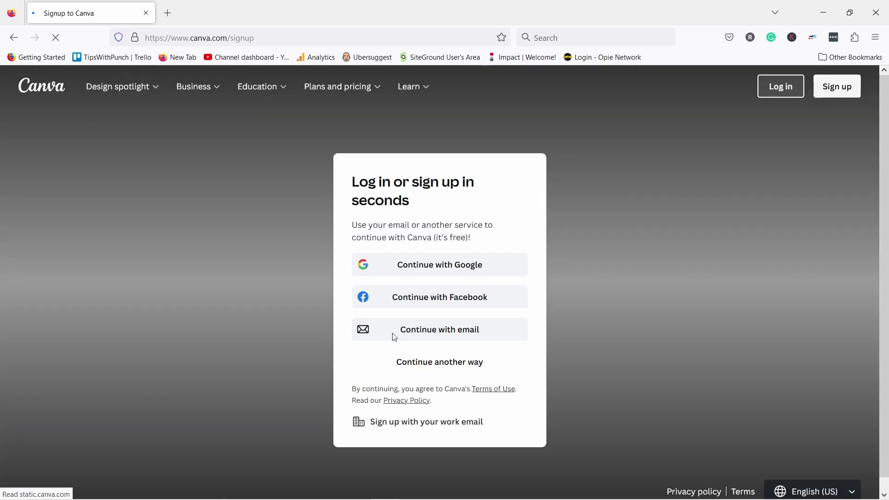
click(394, 337)
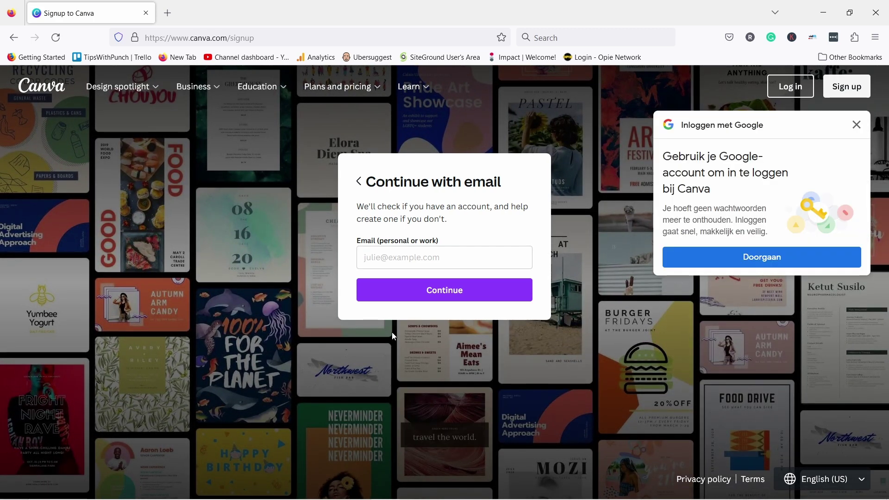
click(857, 124)
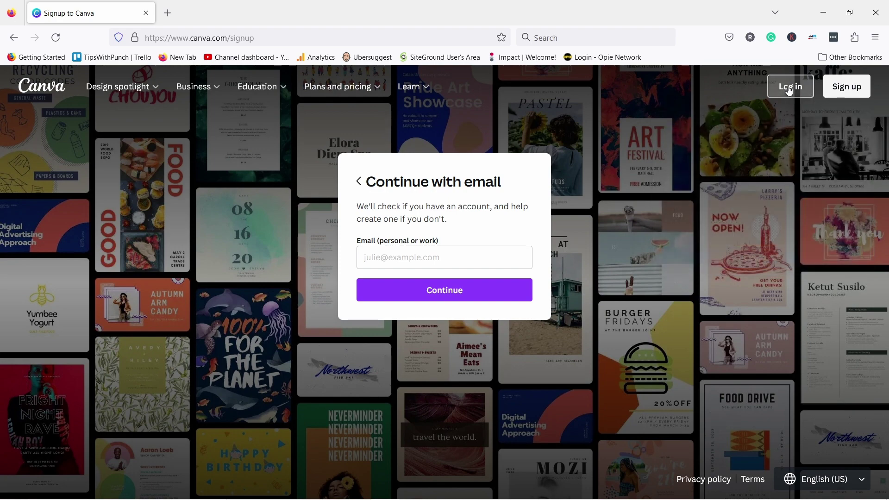
click(787, 86)
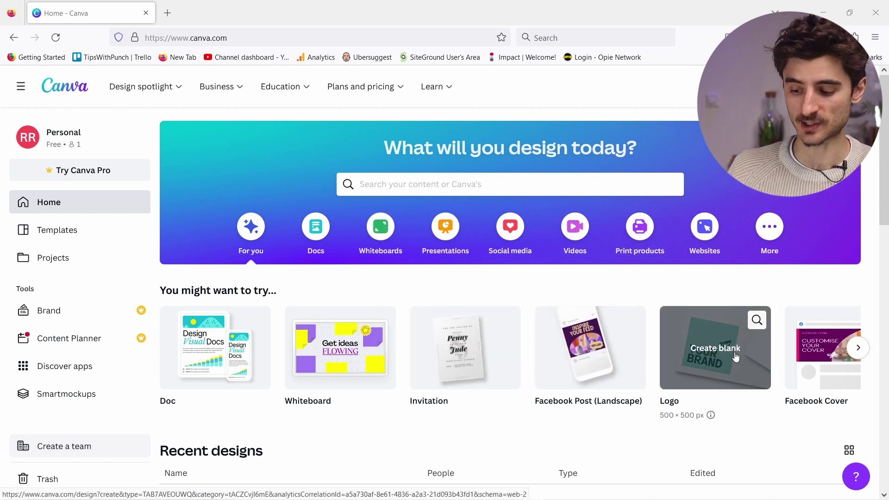
- Search Canva templates for 'cleaning service logo'
click(858, 347)
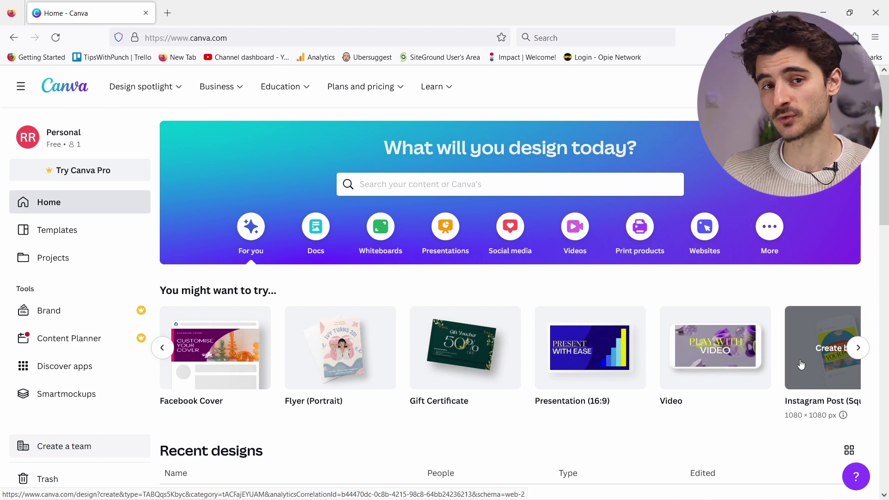
click(379, 183)
text(cl)
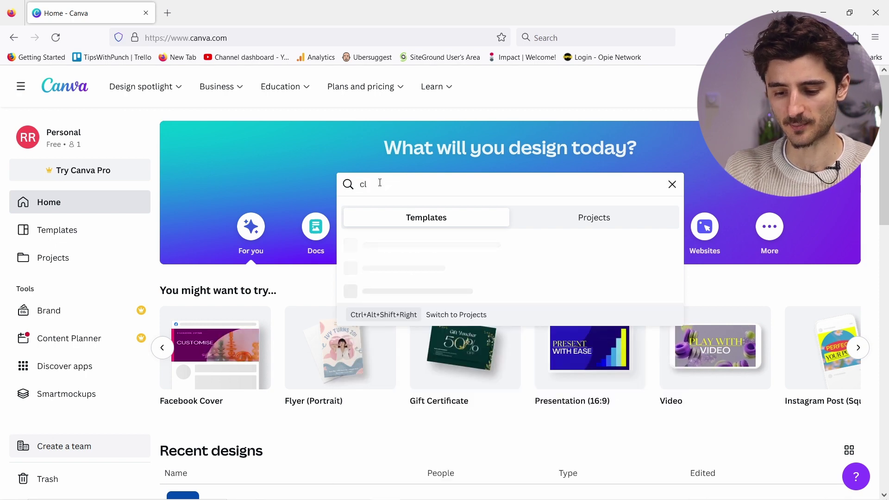
text(eaning service logo)
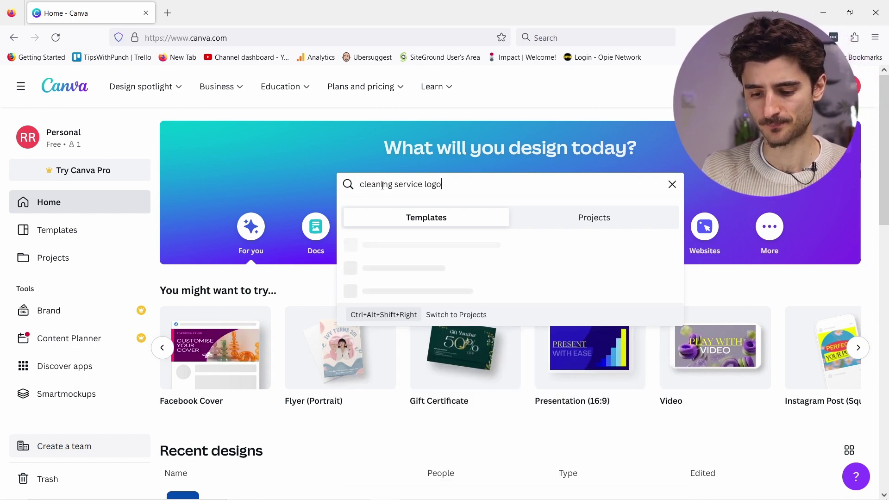
key(Return)
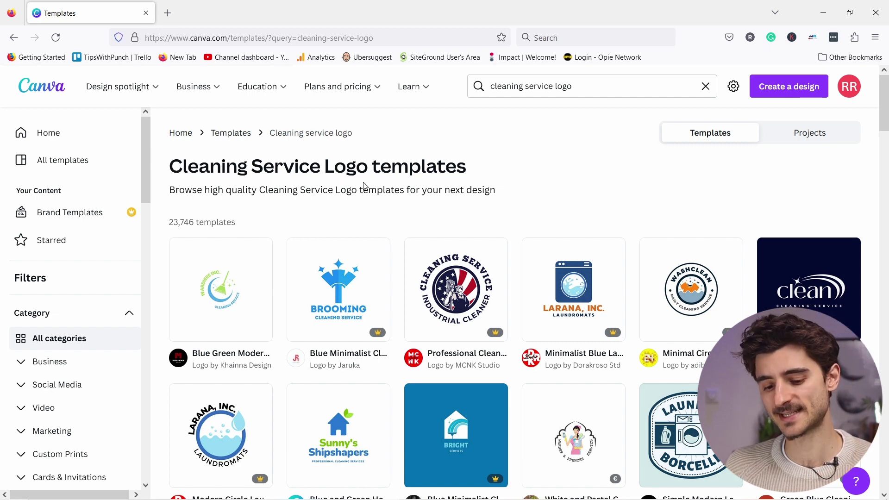
- Apply the Free price filter to the cleaning service logo templates and browse the results
scroll(372, 232, down, 2)
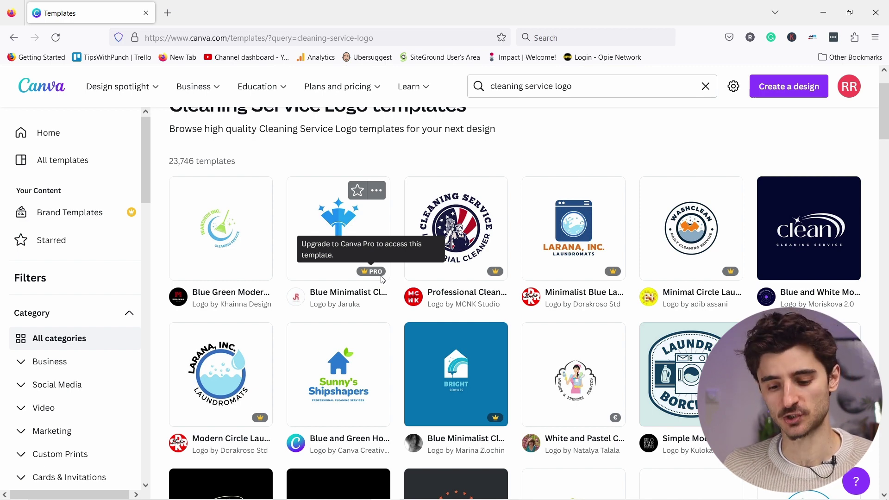
scroll(84, 155, down, 10)
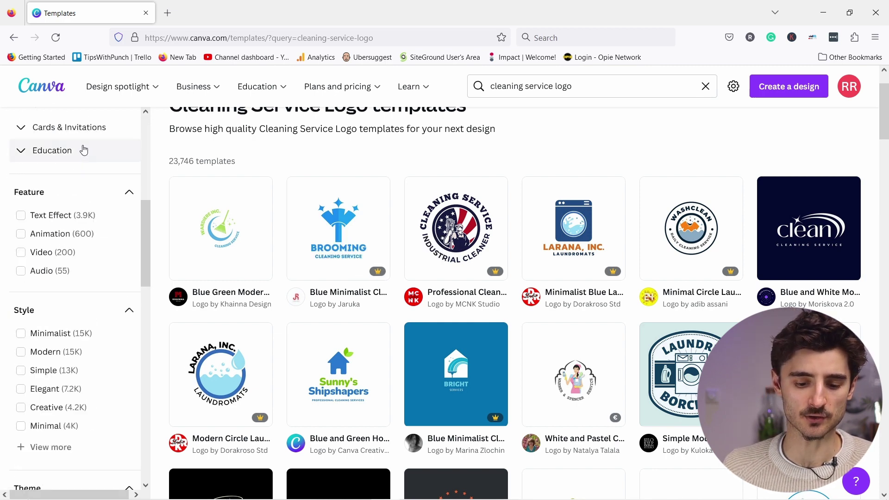
scroll(72, 152, down, 4)
click(21, 445)
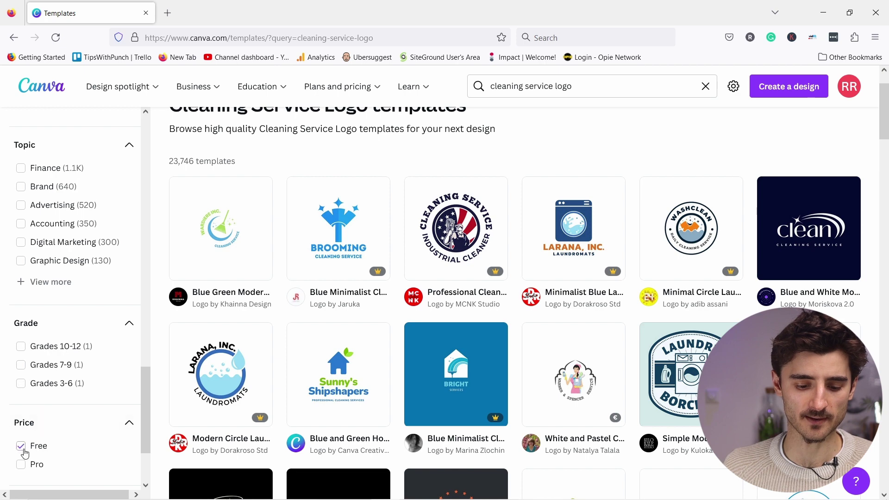
click(95, 262)
scroll(541, 139, down, 3)
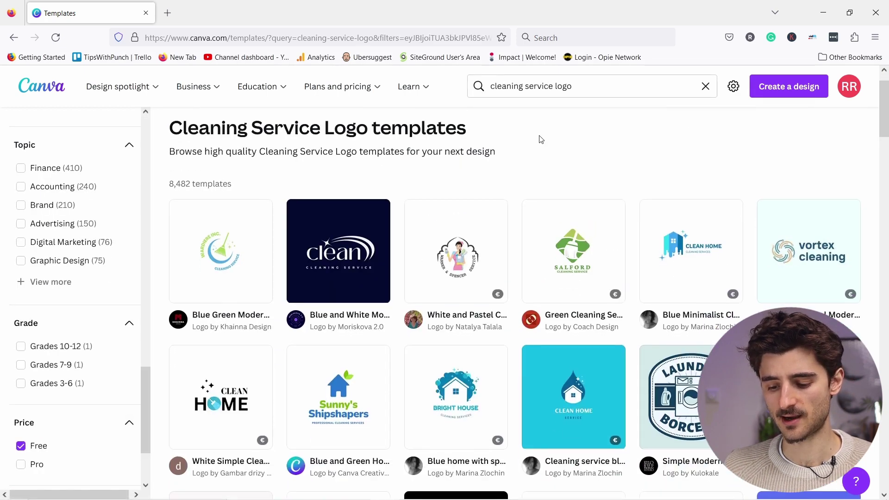
scroll(541, 130, down, 5)
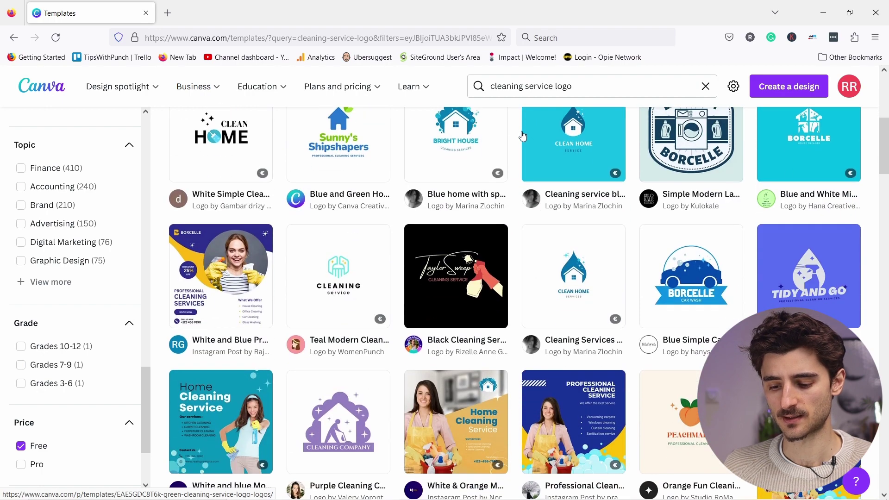
scroll(521, 135, down, 3)
scroll(521, 135, up, 4)
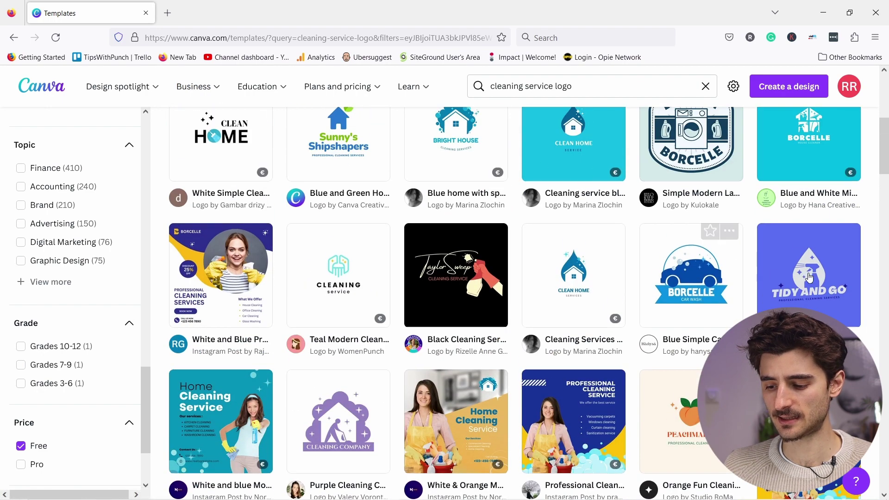
mouse_move(810, 292)
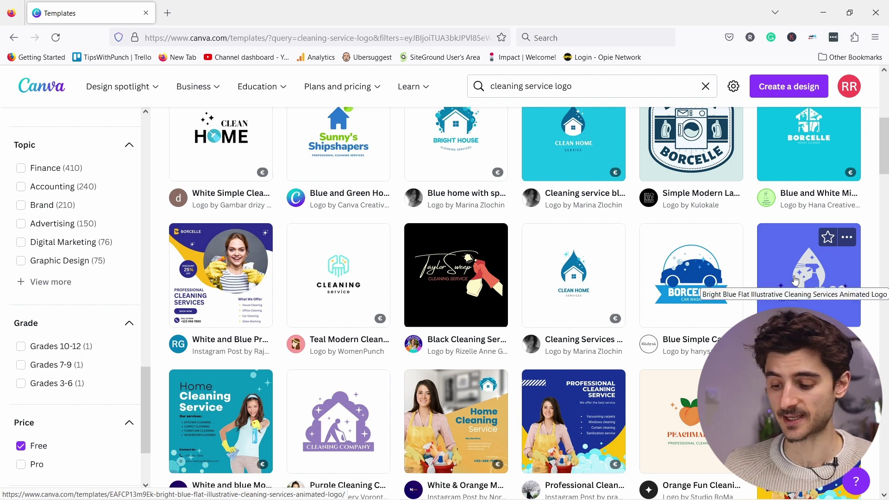
- Open the Bright Blue Flat Illustrative Cleaning Services Animated Logo template for customizing
click(795, 276)
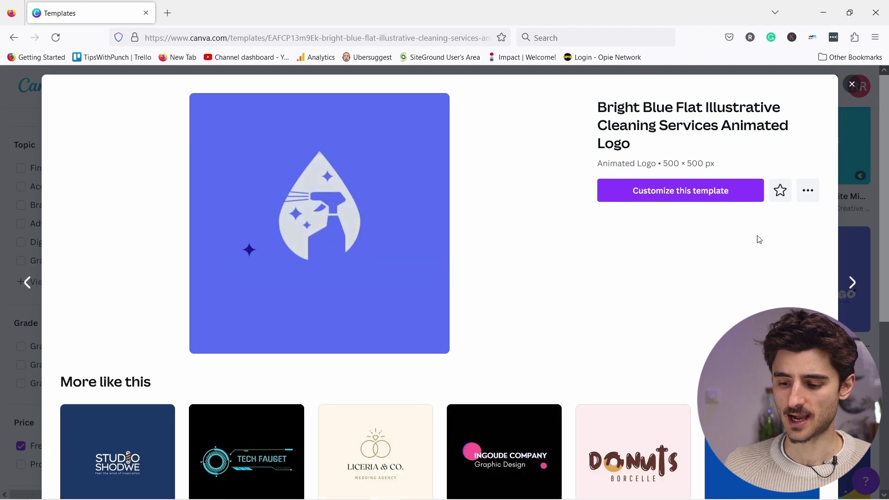
click(674, 191)
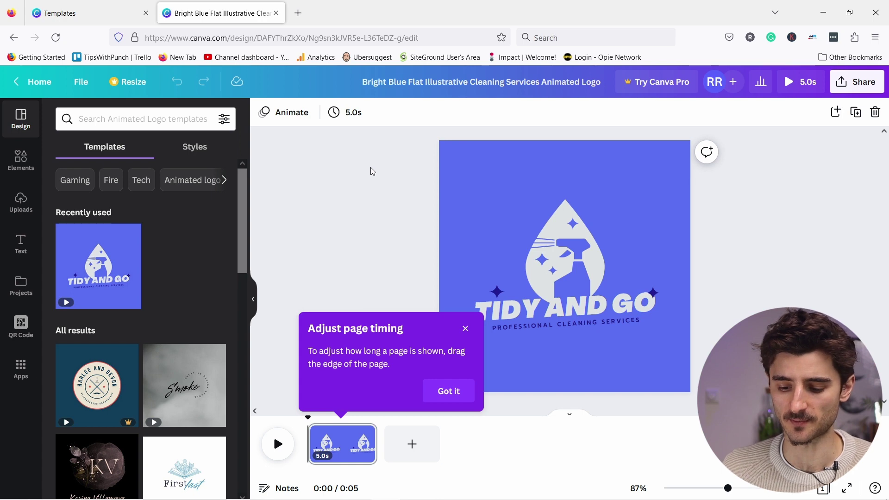
- Dismiss the timing tip and rename the design to 'My new logo'
click(373, 172)
click(438, 83)
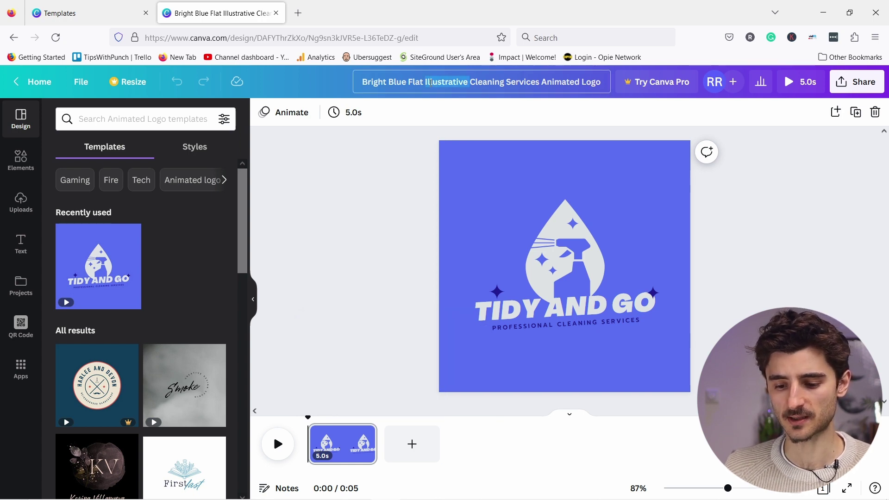
key(ctrl+a)
key(BackSpace)
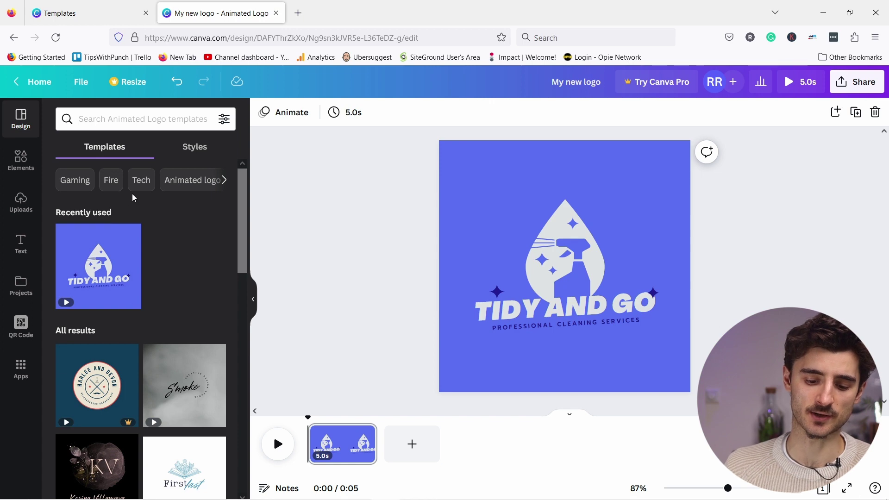
- Scroll through the design and bring up the Elements library
scroll(133, 198, down, 3)
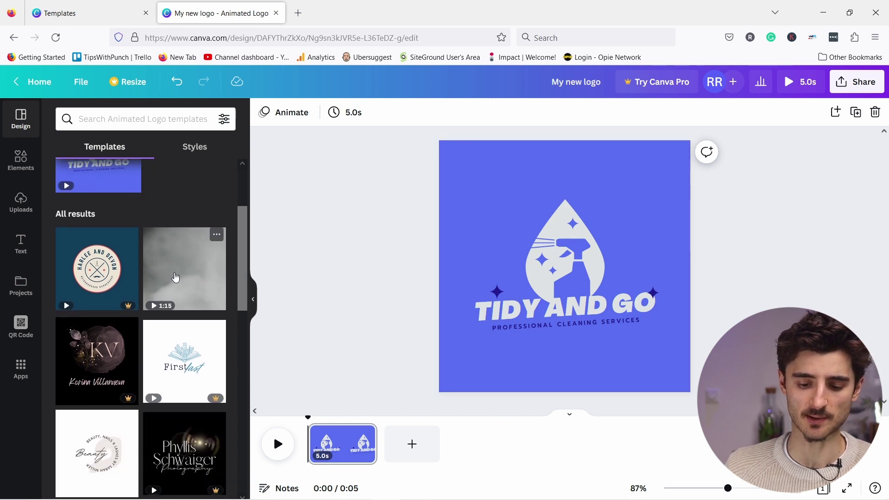
scroll(175, 276, down, 3)
scroll(167, 270, down, 3)
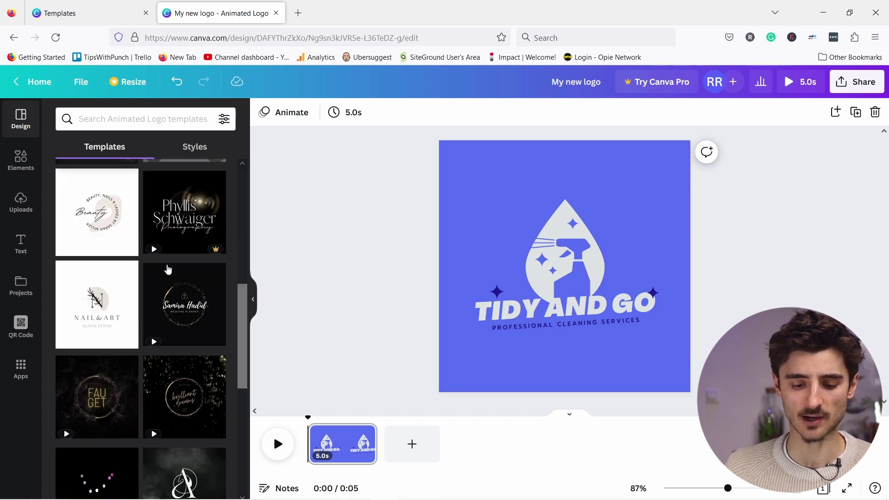
scroll(168, 270, down, 1)
scroll(80, 239, up, 2)
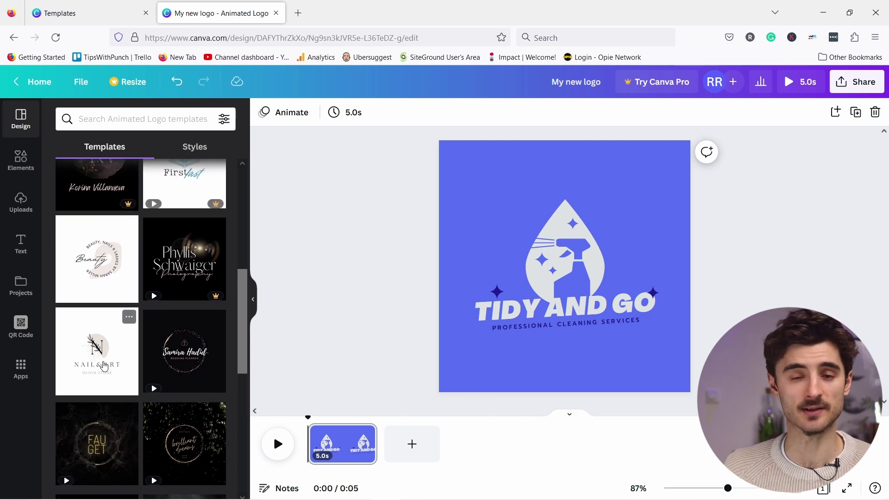
scroll(91, 302, up, 5)
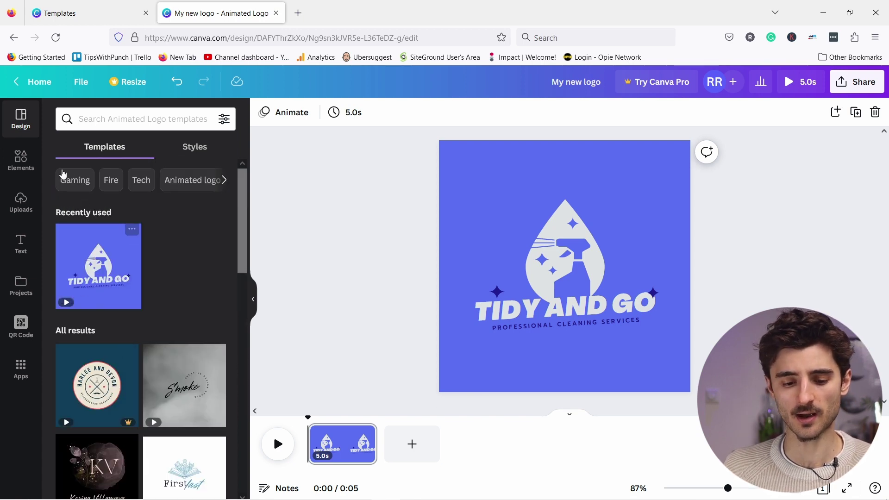
click(11, 163)
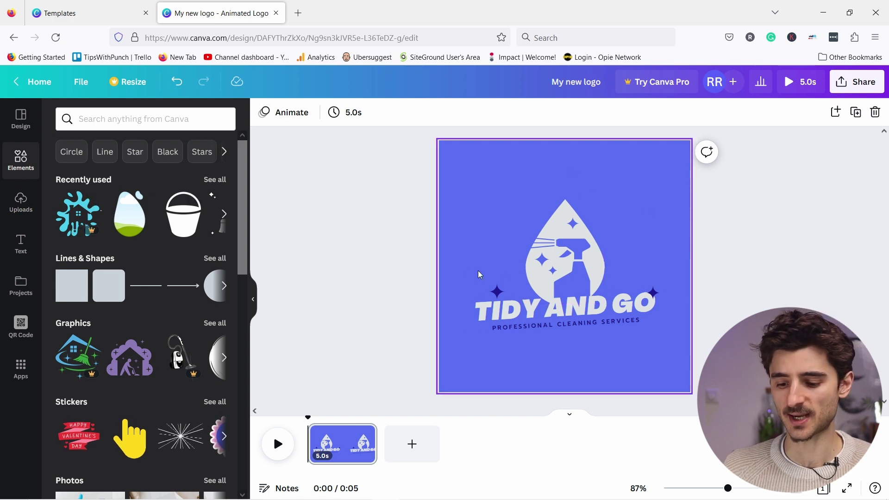
- Replace the TIDY AND GO heading text with 'BUCKET & BROOM'
key(ctrl+z)
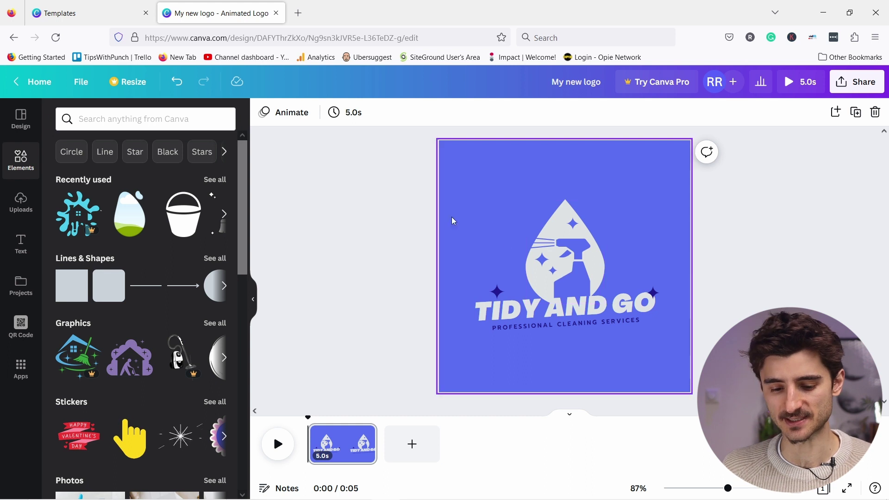
click(512, 322)
double_click(512, 319)
text(BUC)
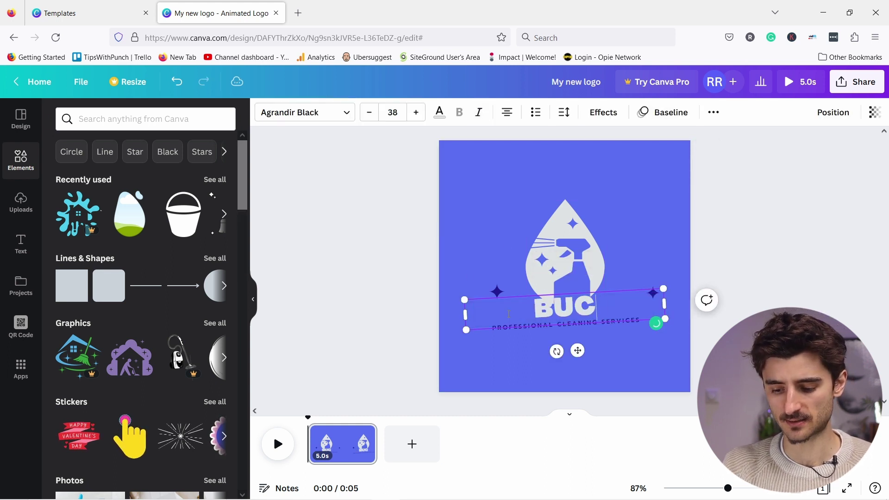
text(KET & BROOM)
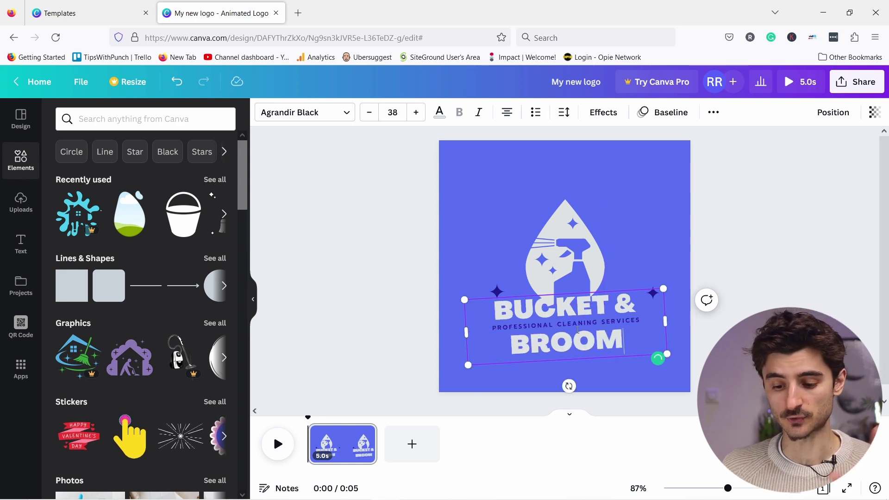
- Reduce the heading's font size from 38 to 29 so it fits on one line
key(ctrl+a)
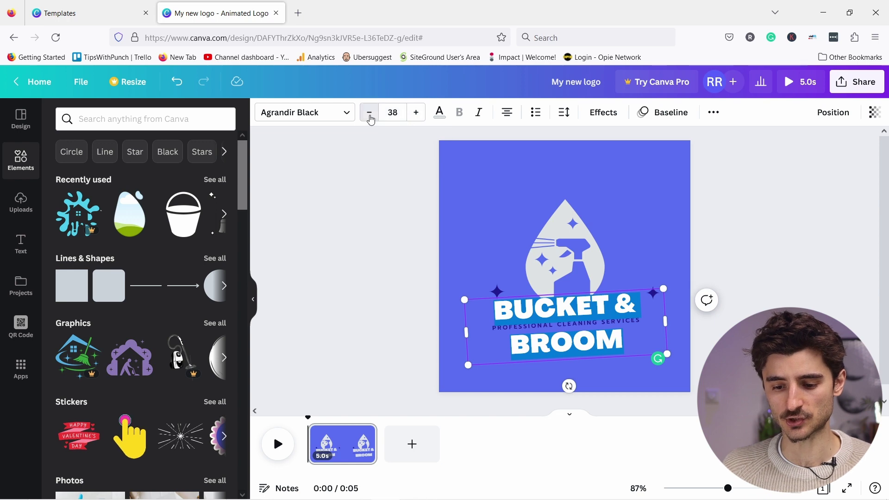
click(369, 116)
click(368, 116)
click(370, 116)
click(370, 119)
click(370, 118)
click(371, 118)
click(370, 118)
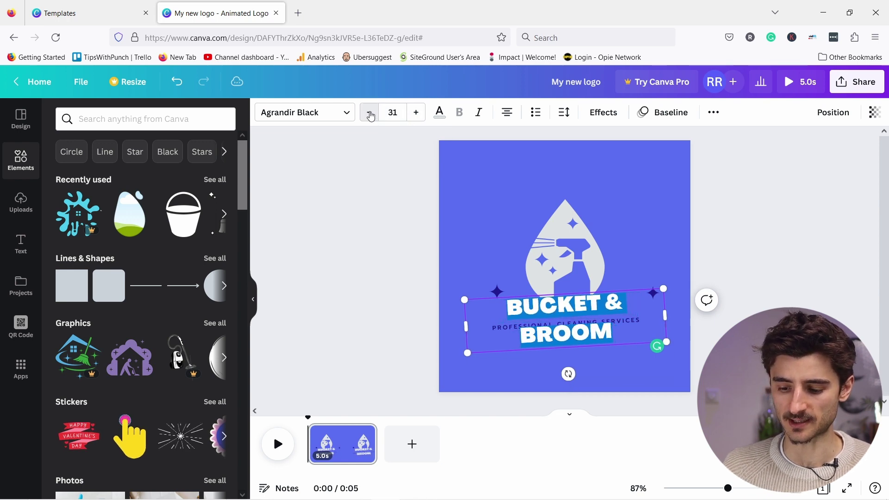
click(370, 117)
click(370, 116)
click(370, 115)
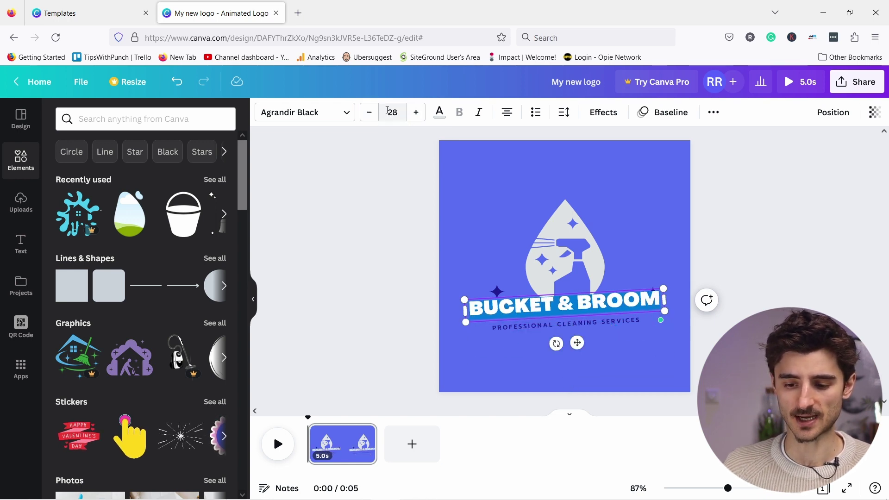
click(416, 114)
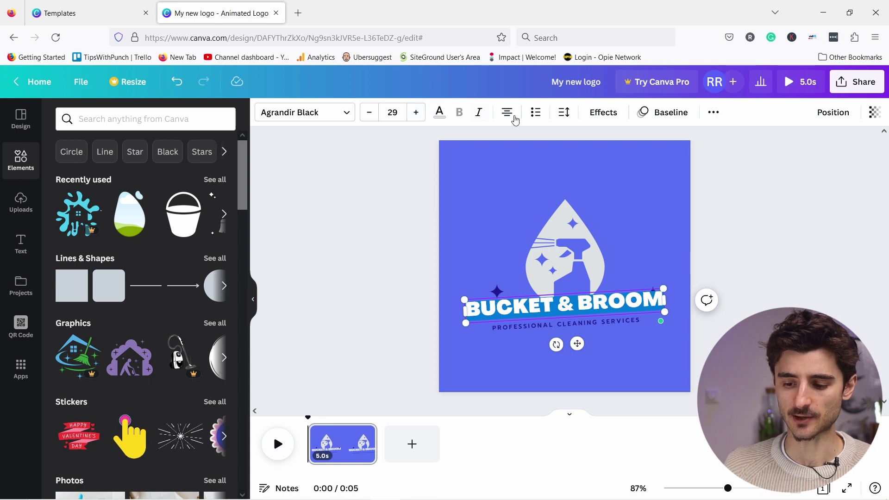
- Colour the BUCKET & BROOM heading white from Default Colors
click(439, 114)
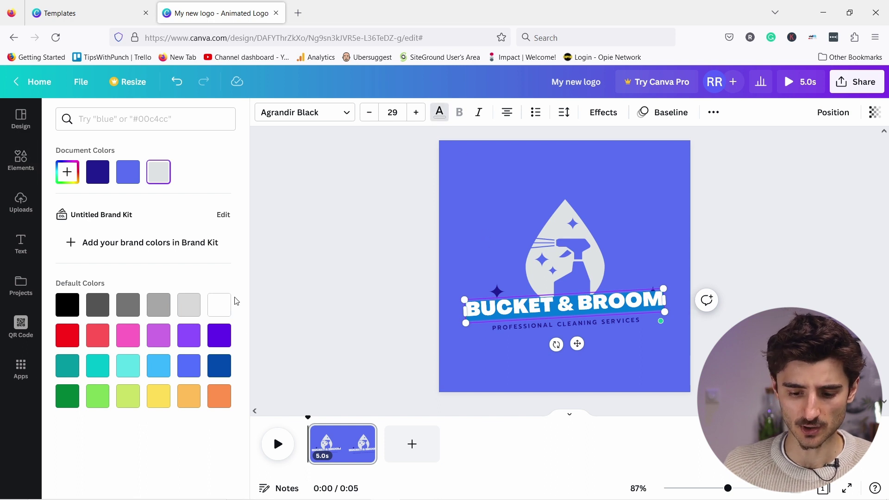
click(222, 309)
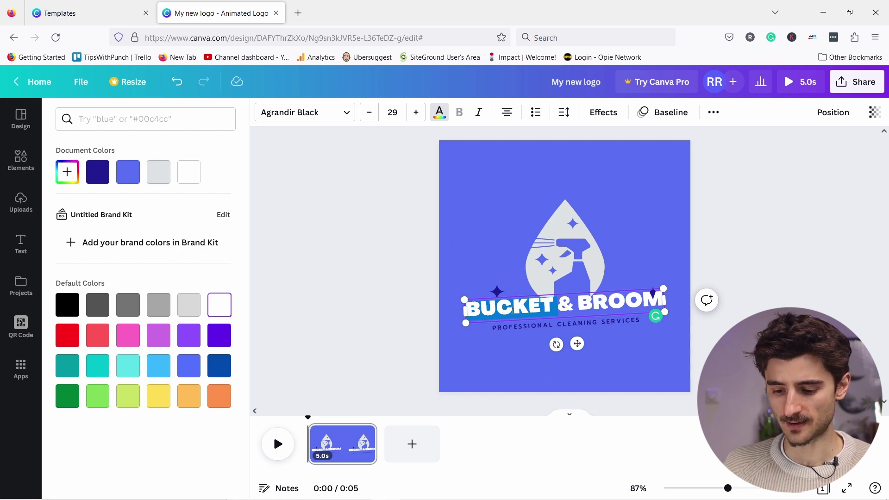
key(ctrl+a)
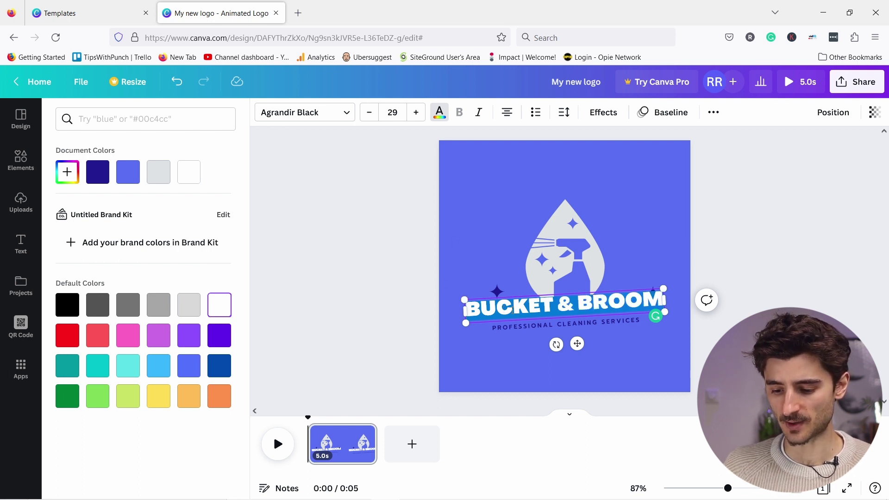
click(283, 113)
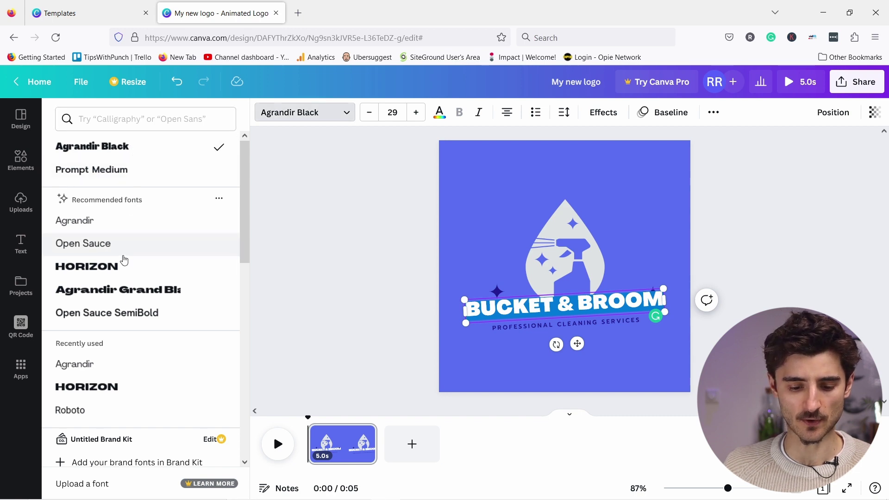
- Change the heading font from Agrandir Black to Agrandir
click(95, 224)
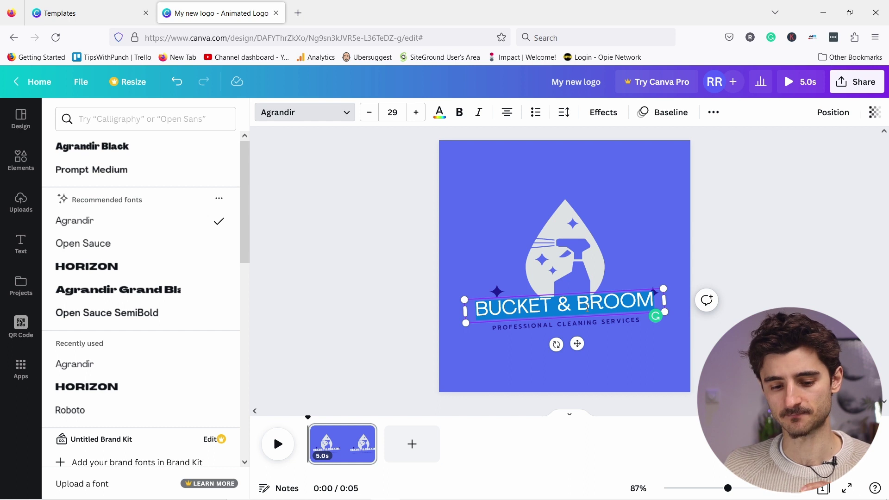
key(Escape)
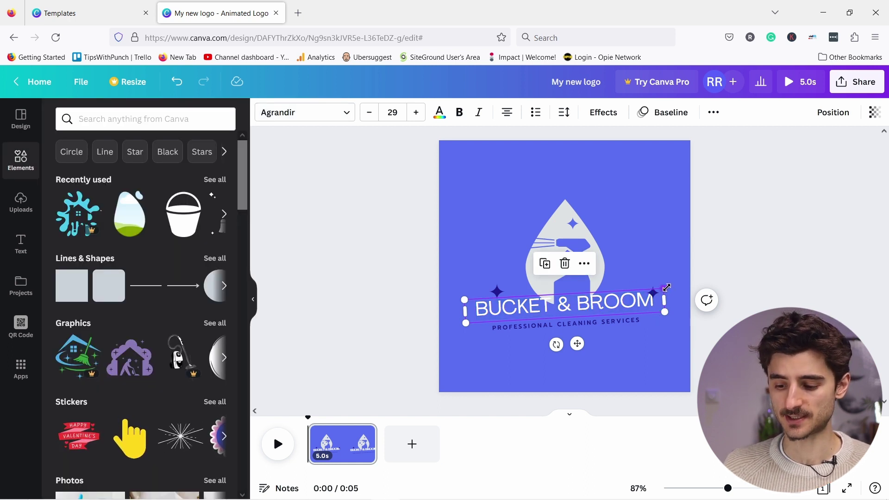
- Move the small sparkle star up and to the right of BROOM
drag(665, 287, 627, 308)
key(ctrl+z)
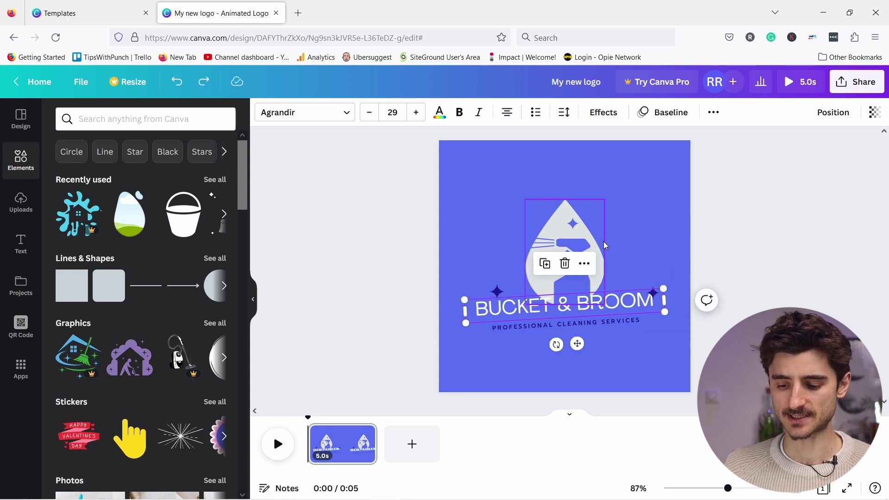
click(653, 292)
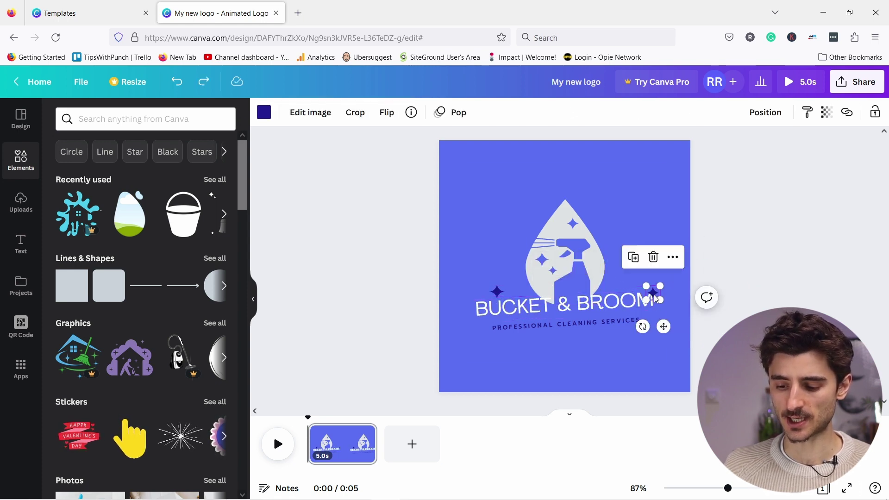
drag(655, 297, 658, 286)
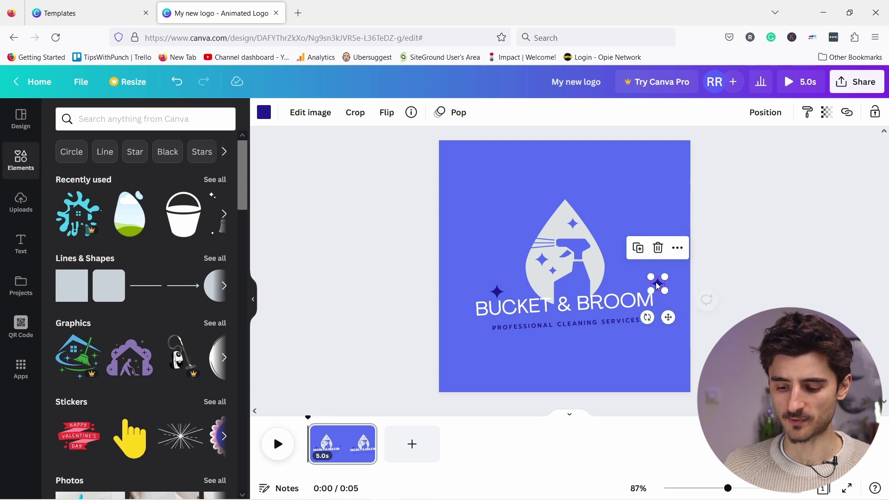
- Delete 'PROFESSIONAL' from the tagline, leaving 'CLEANING SERVICES'
click(554, 327)
click(556, 324)
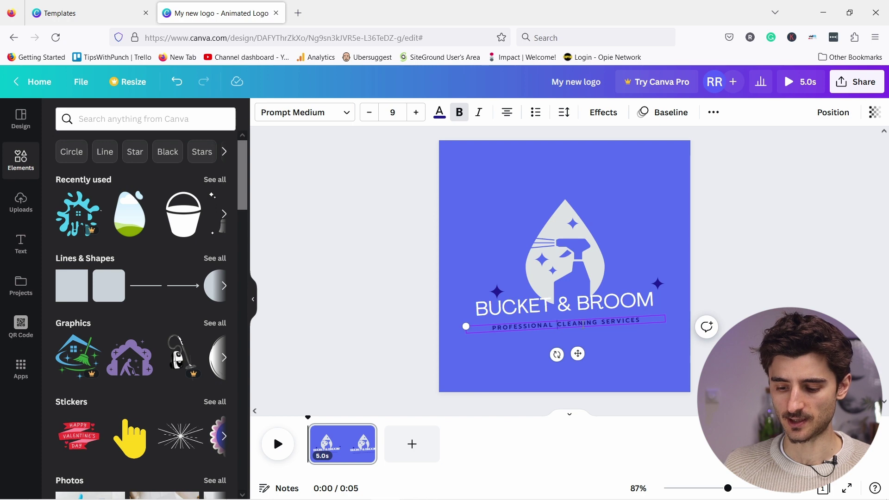
drag(556, 325, 474, 333)
key(BackSpace)
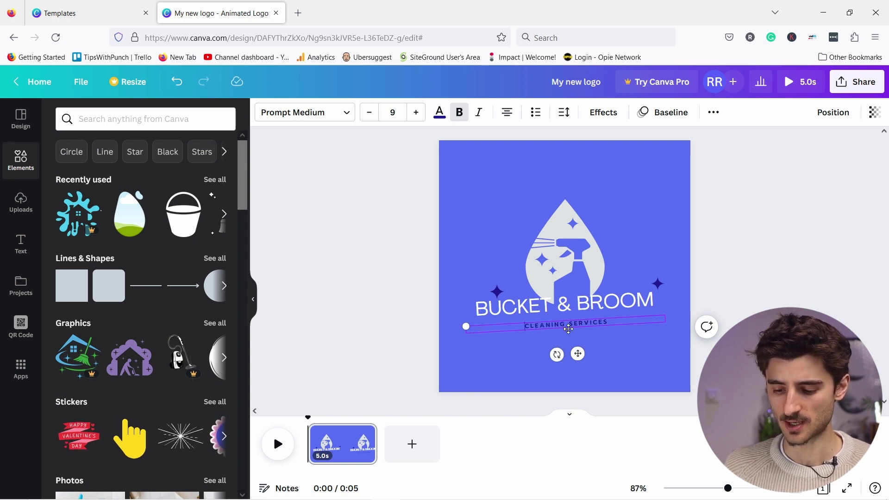
key(Escape)
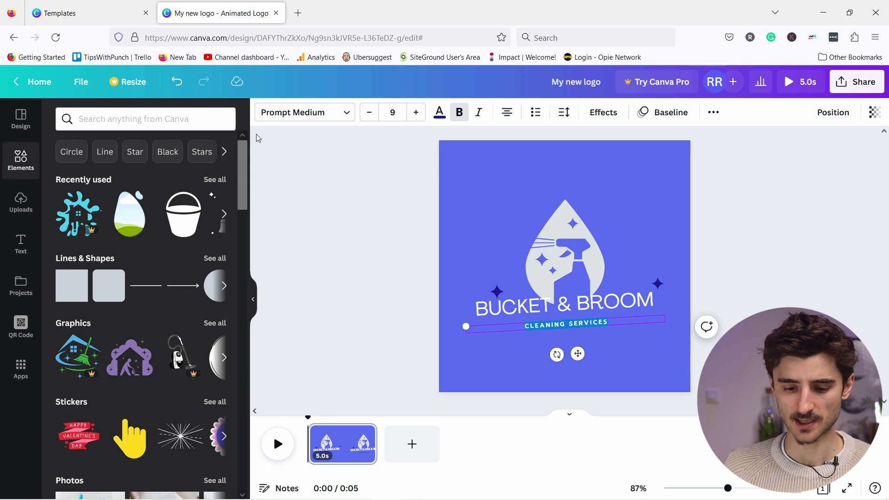
- Nudge the CLEANING SERVICES tagline up closer under the BUCKET & BROOM title
click(439, 115)
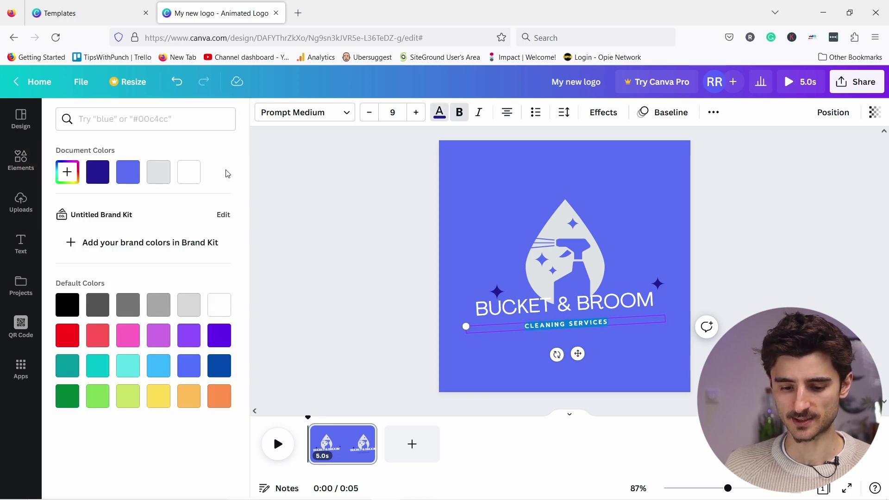
click(519, 338)
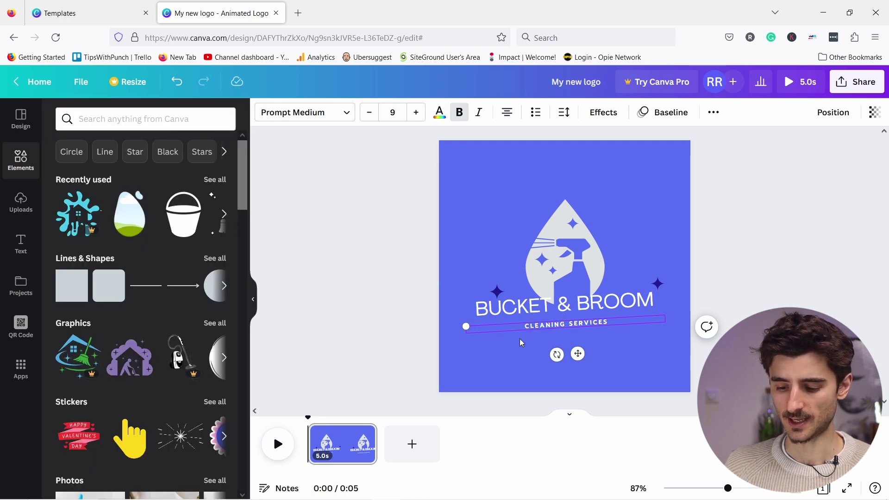
click(544, 327)
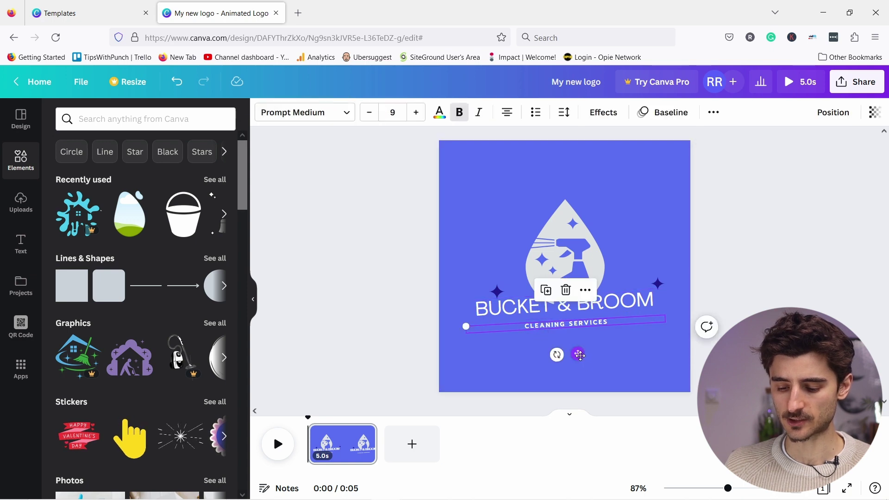
drag(580, 353, 581, 349)
click(707, 324)
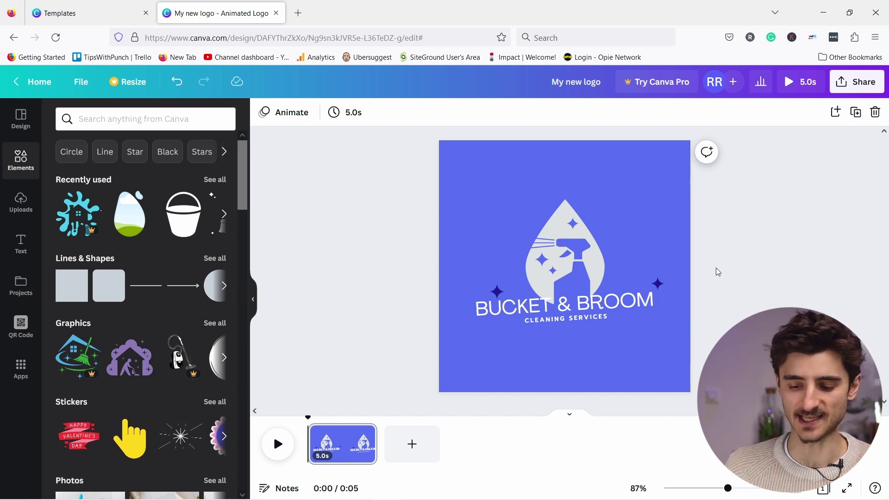
- Recolour the droplet graphic from light grey to pure white
click(570, 247)
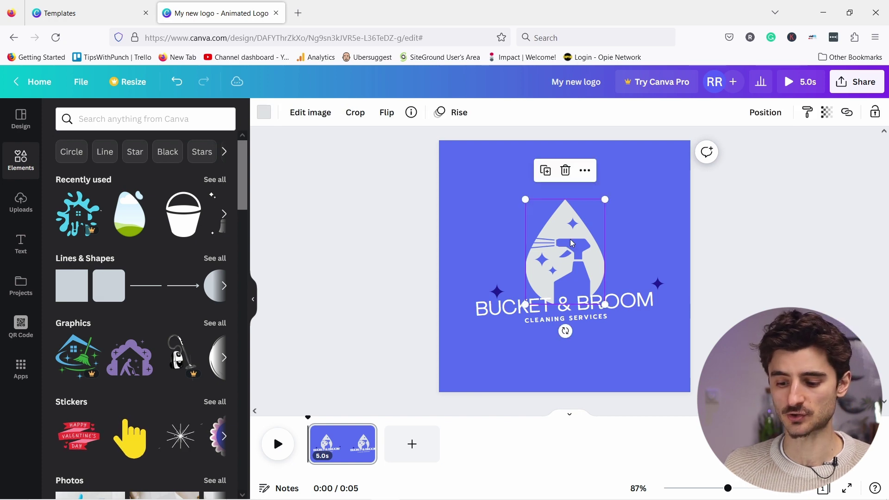
click(264, 112)
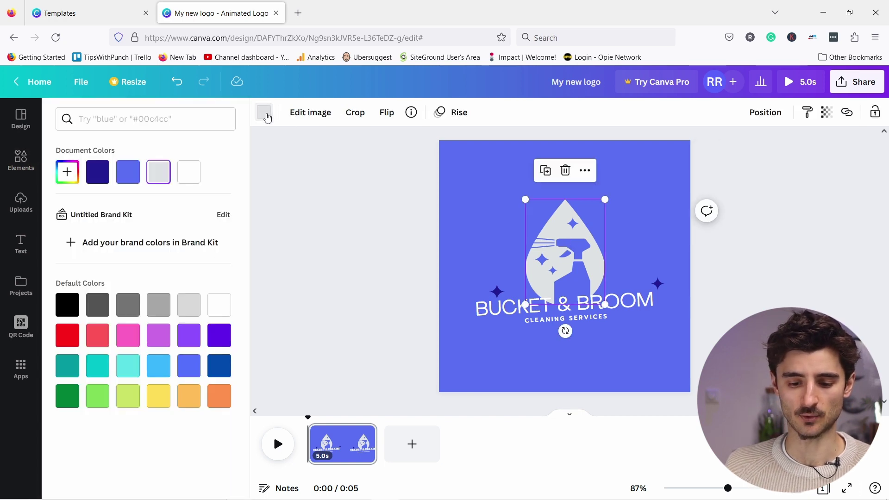
click(193, 175)
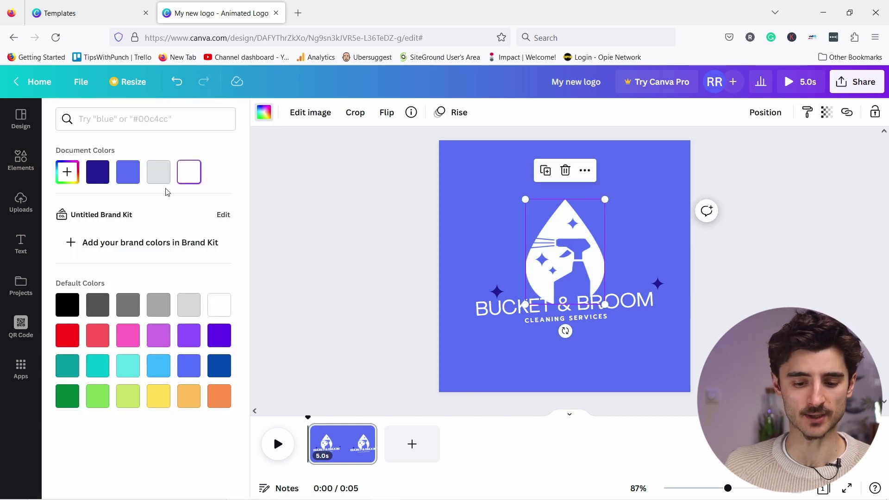
click(404, 181)
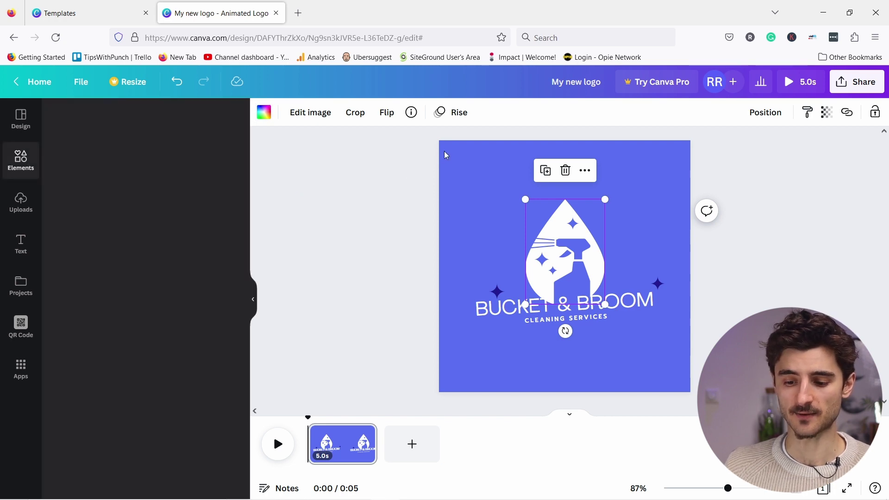
click(459, 159)
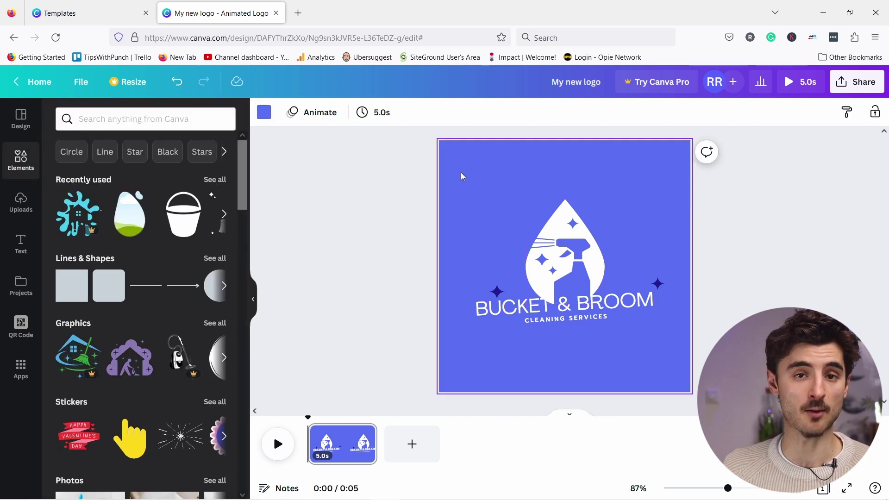
click(264, 112)
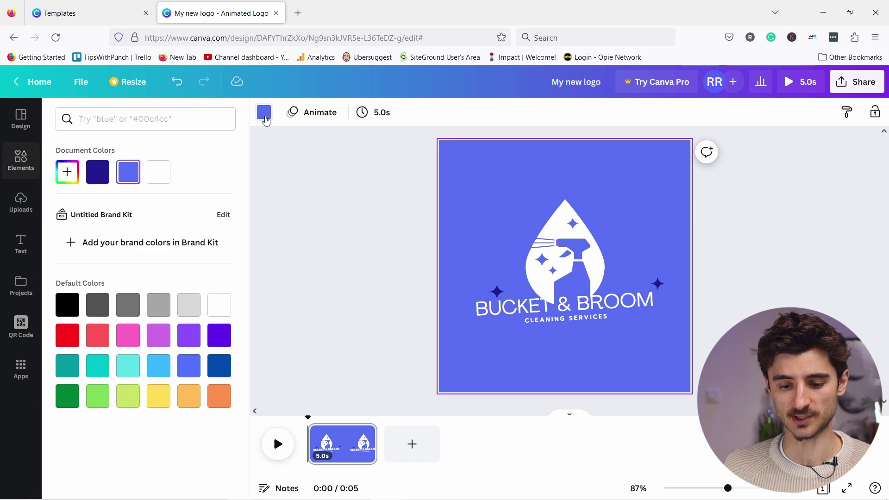
click(132, 343)
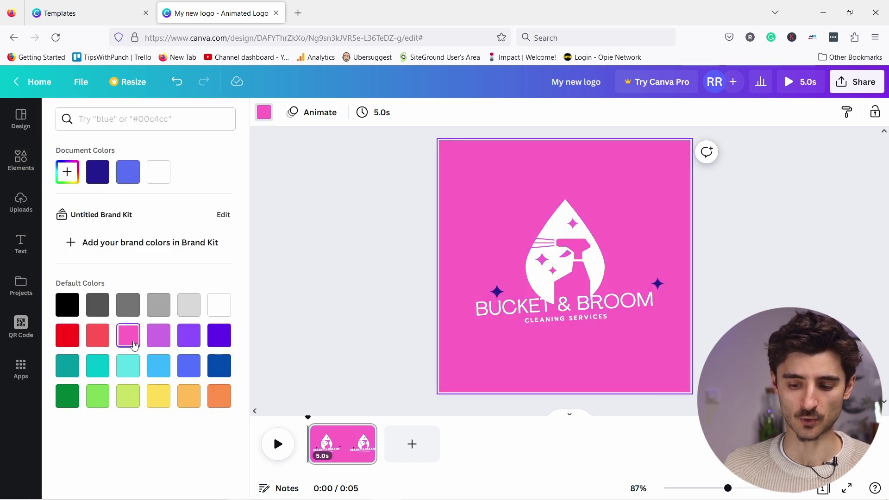
click(334, 194)
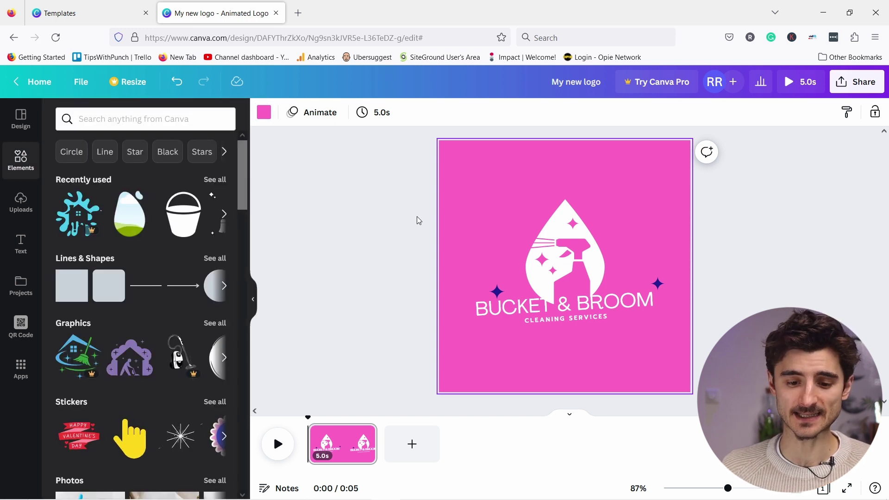
click(178, 83)
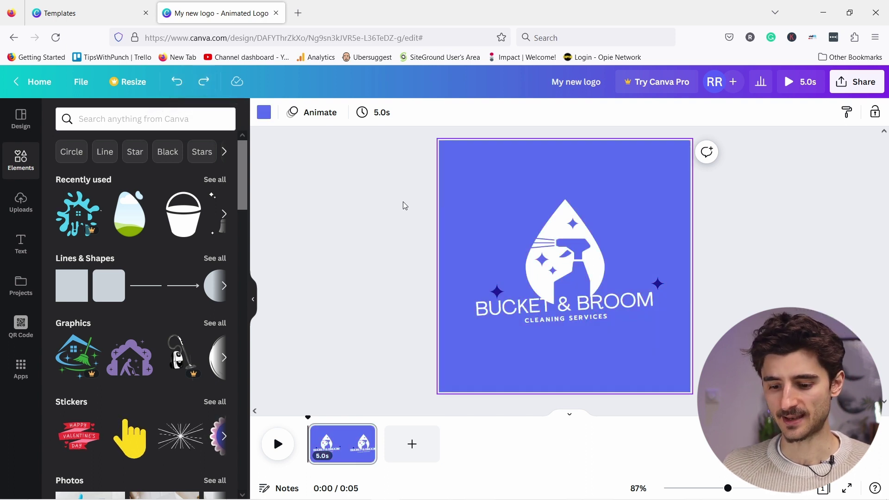
drag(569, 261, 563, 239)
right_click(564, 225)
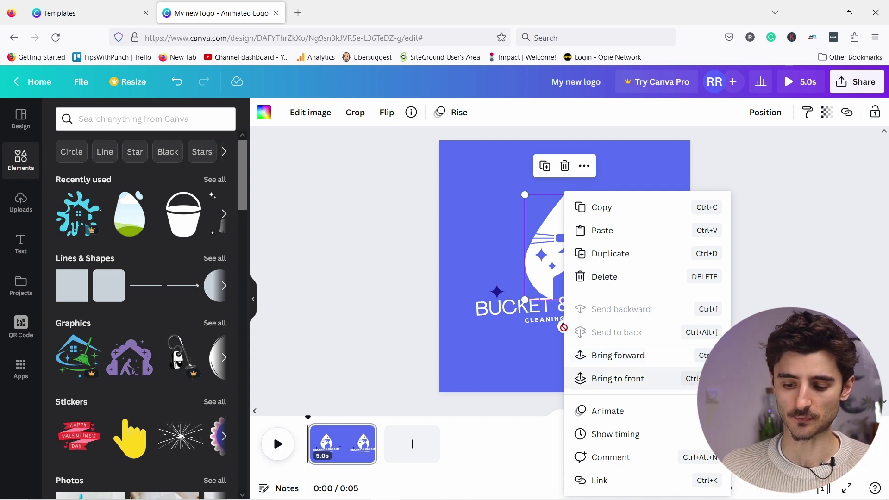
click(479, 210)
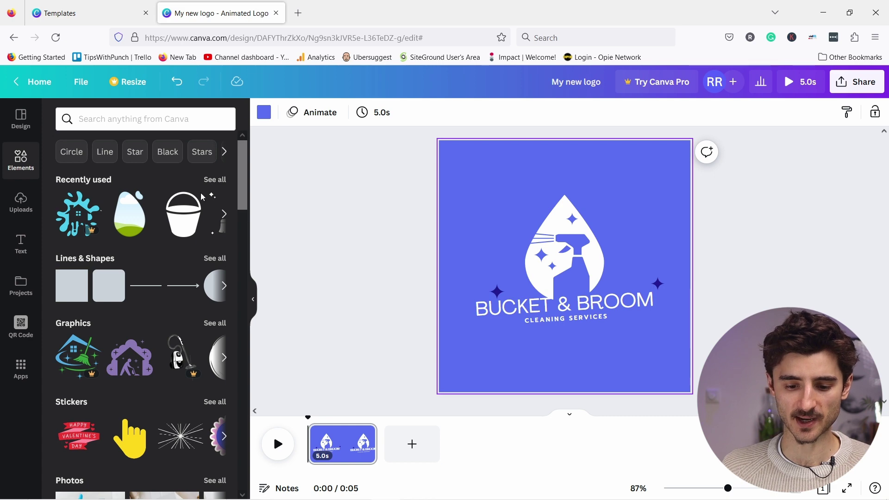
- Search Elements graphics for 'bucket' and add the plain bucket to the logo
click(136, 122)
text(bucket)
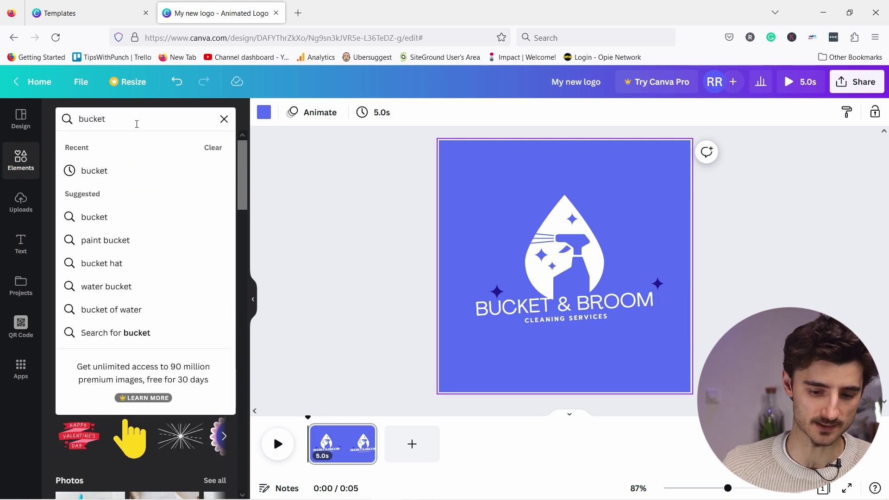
click(110, 171)
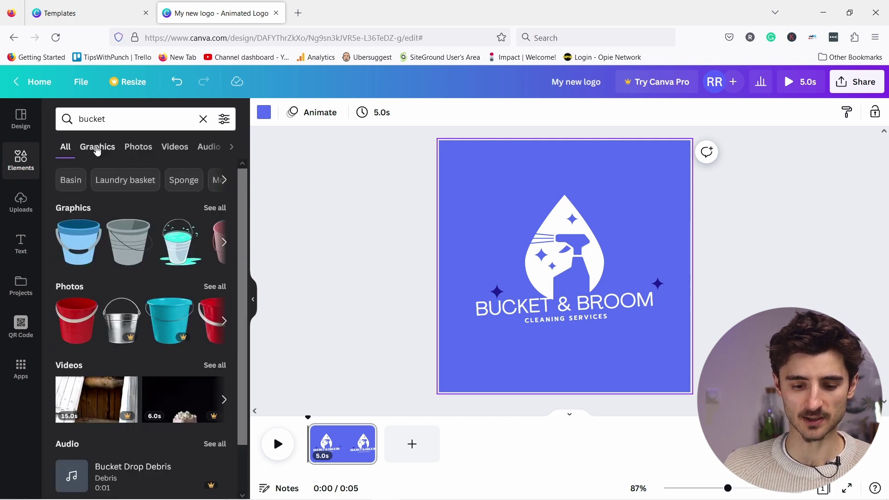
click(97, 148)
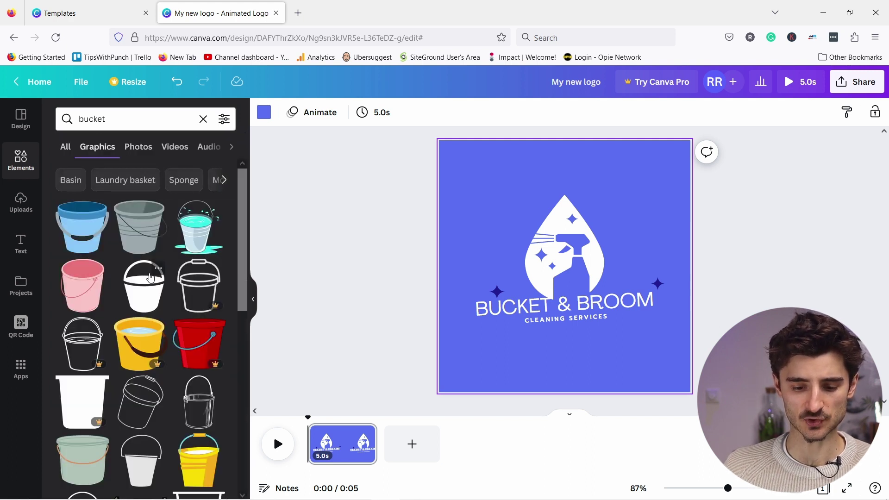
drag(145, 292, 506, 206)
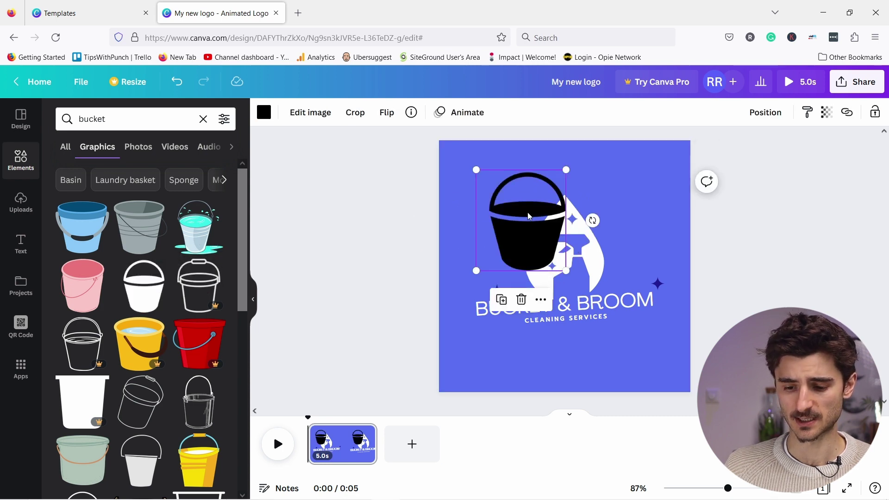
- Make the bucket white, move it left, and delete the spray-bottle drop graphic
click(264, 113)
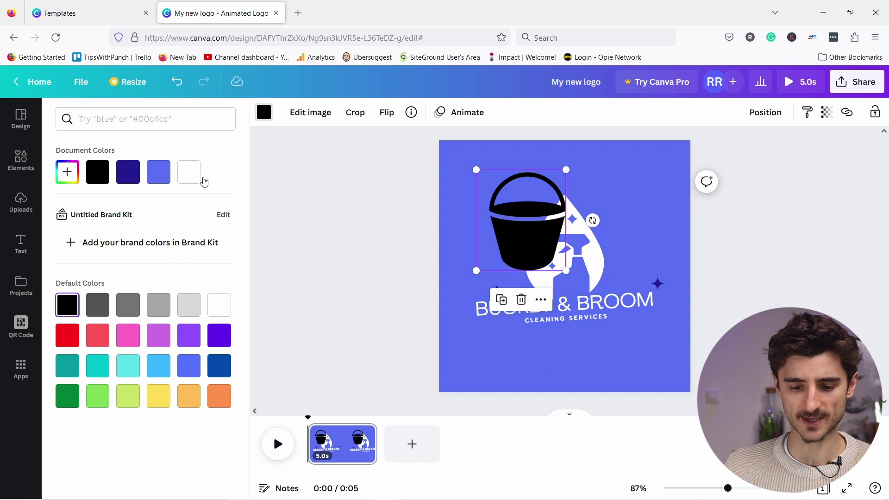
click(189, 172)
drag(527, 231, 495, 244)
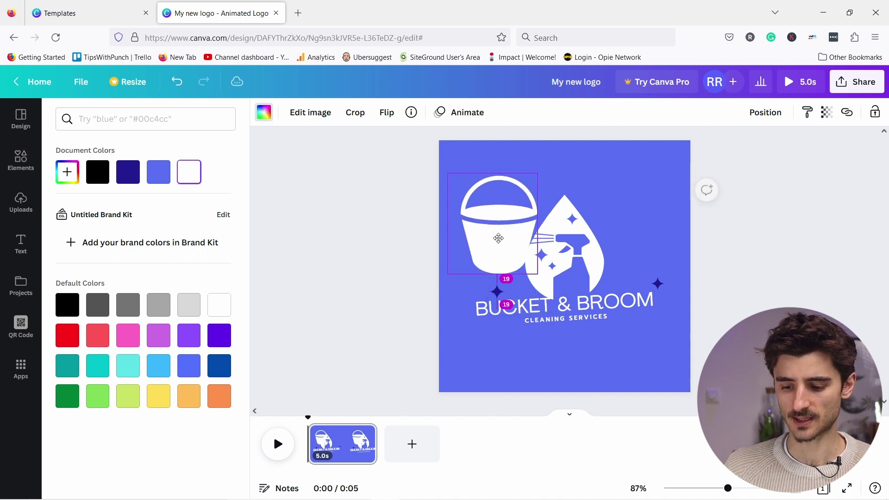
click(566, 264)
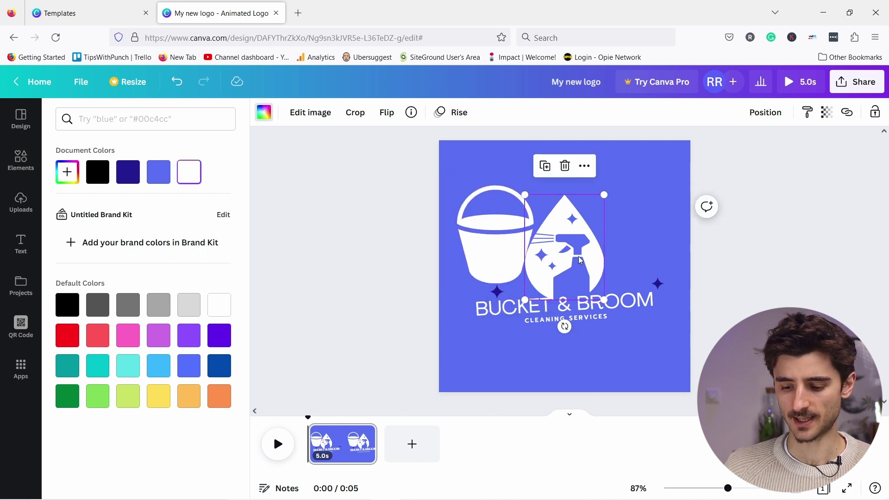
click(565, 166)
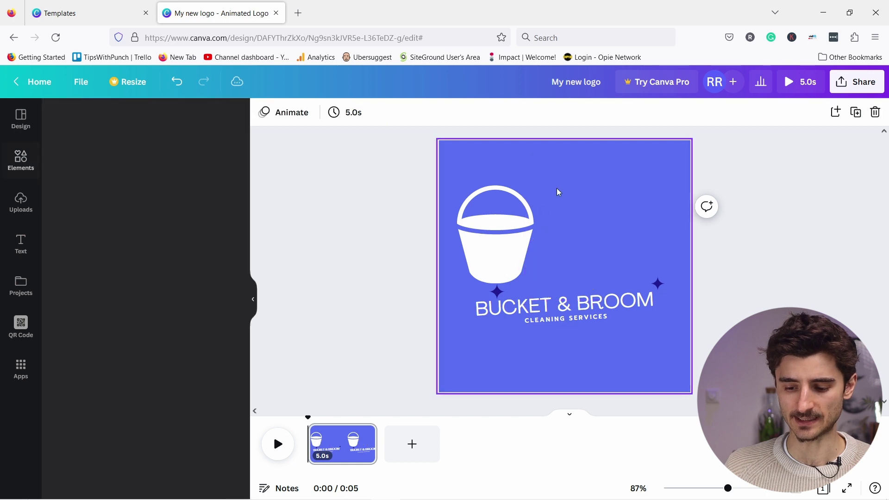
- Centre the bucket on the page and add a white broom graphic found by searching 'broom'
mouse_move(529, 240)
mouse_down()
mouse_move(567, 246)
mouse_move(571, 238)
mouse_up()
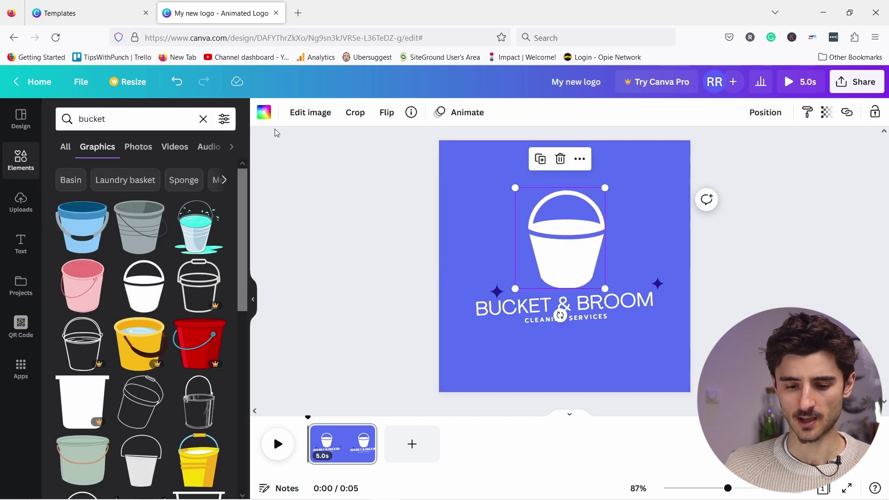
click(65, 119)
text(bro)
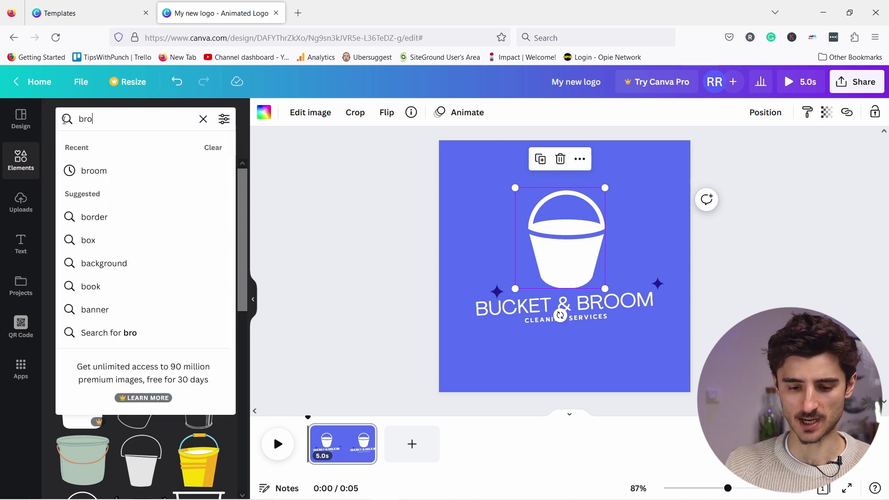
text(om)
click(101, 171)
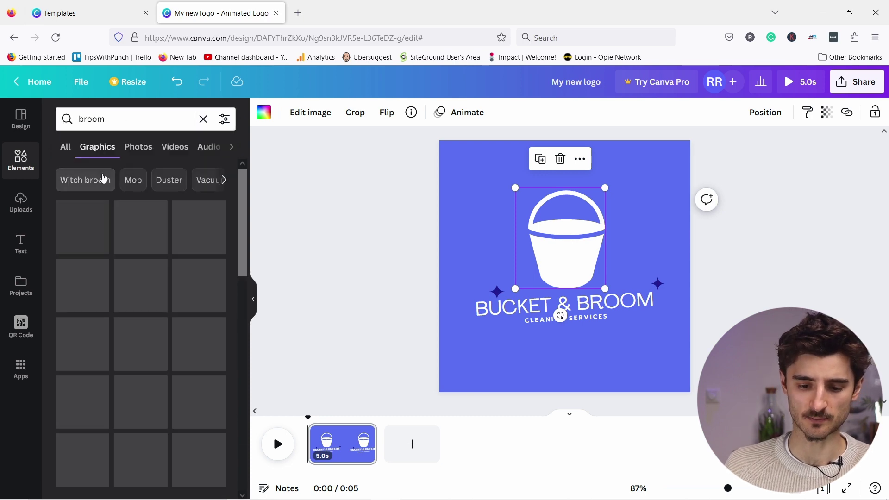
key(Escape)
scroll(125, 212, down, 5)
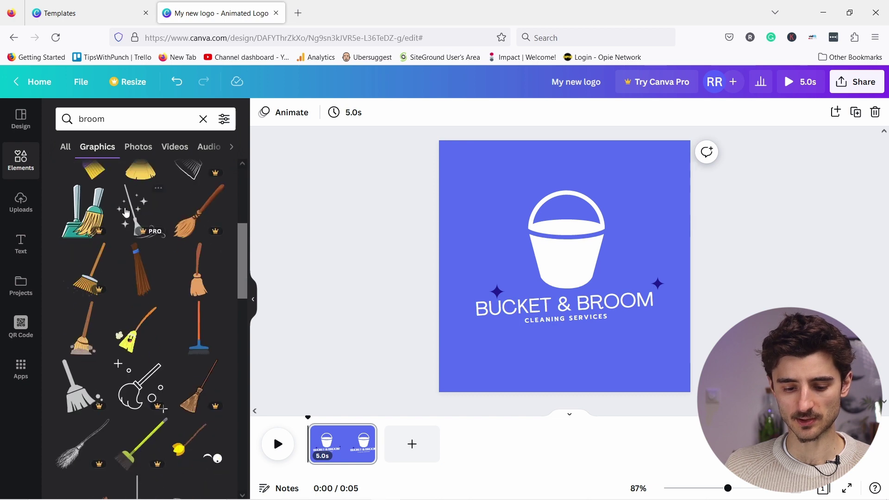
scroll(126, 212, down, 3)
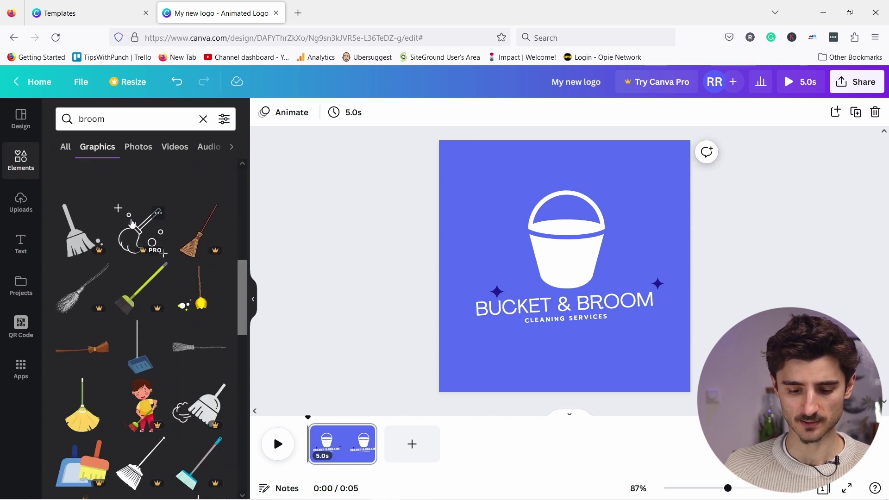
scroll(132, 223, down, 5)
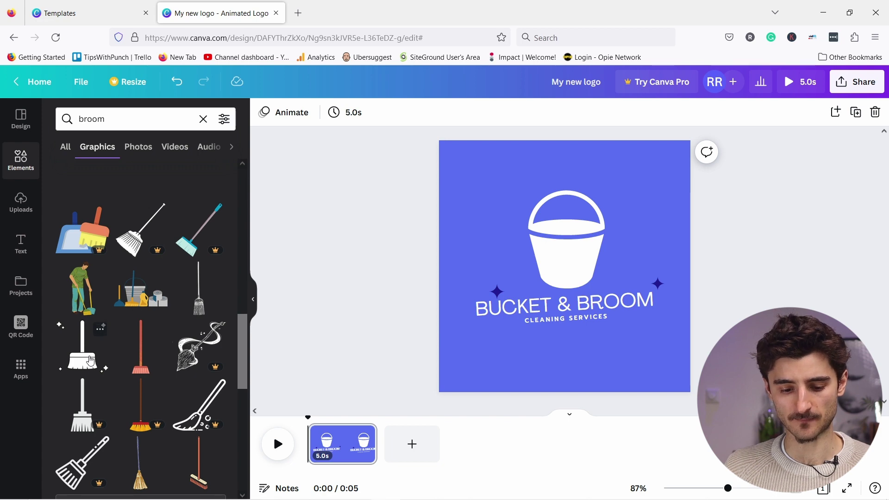
click(90, 361)
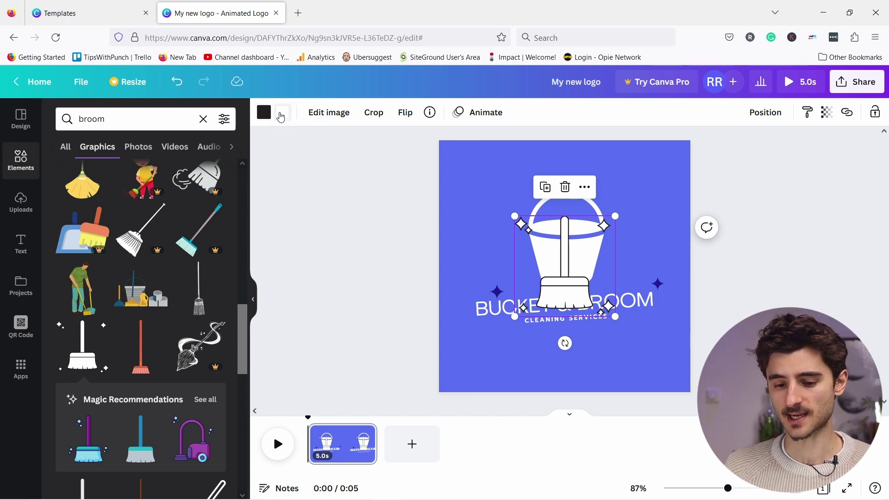
- Recolour the broom's white parts and black outline to the page blue, then shrink it into the bucket
click(281, 114)
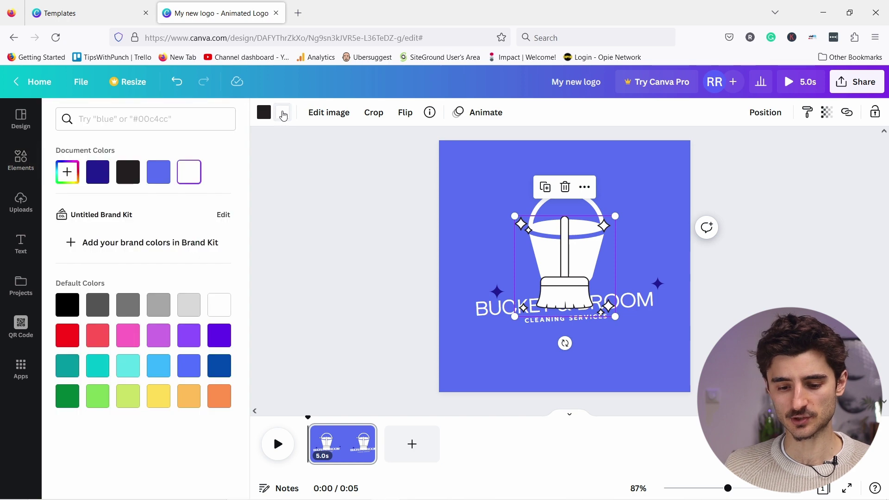
click(158, 173)
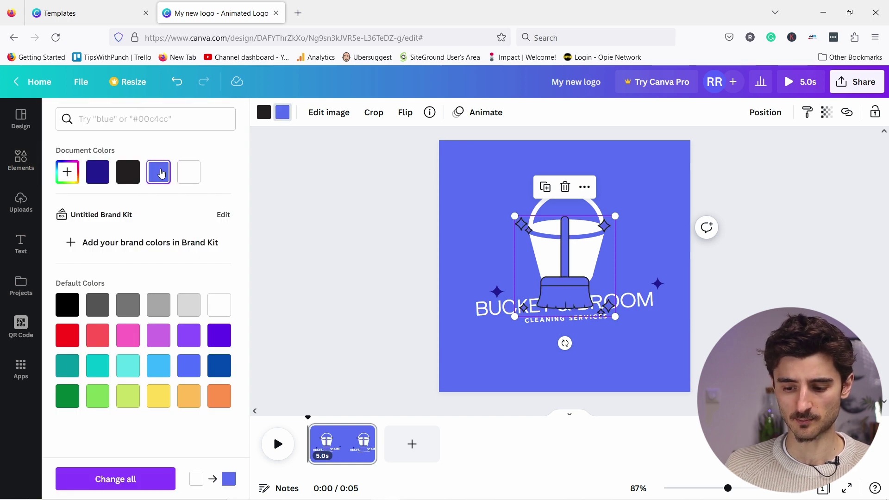
click(265, 115)
click(265, 115)
click(265, 115)
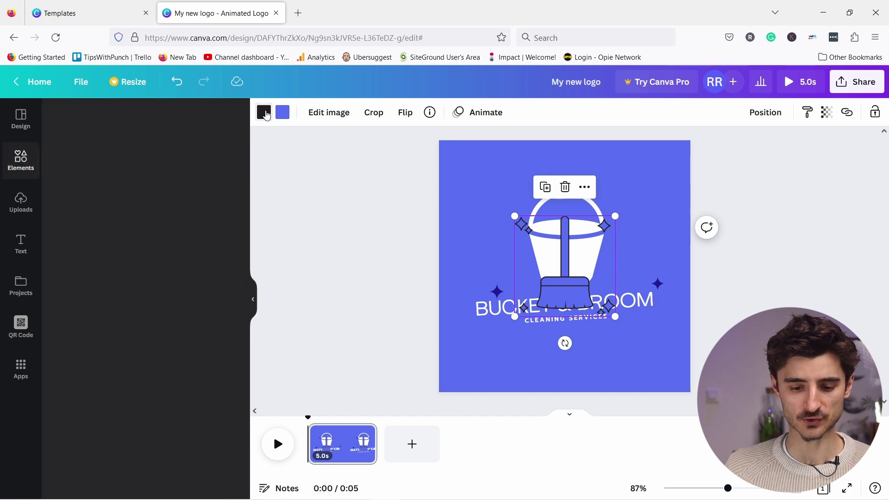
click(264, 115)
click(163, 172)
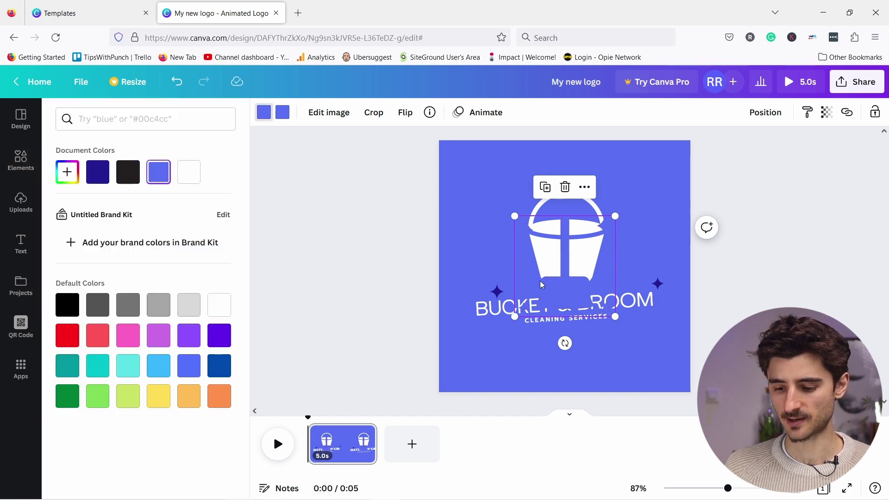
drag(511, 216, 569, 262)
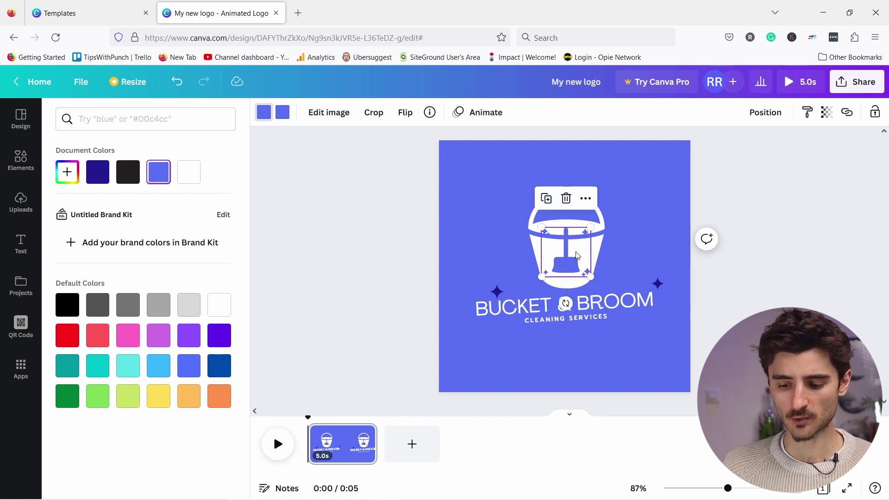
- Crop a little off the broom image's left edge
double_click(569, 265)
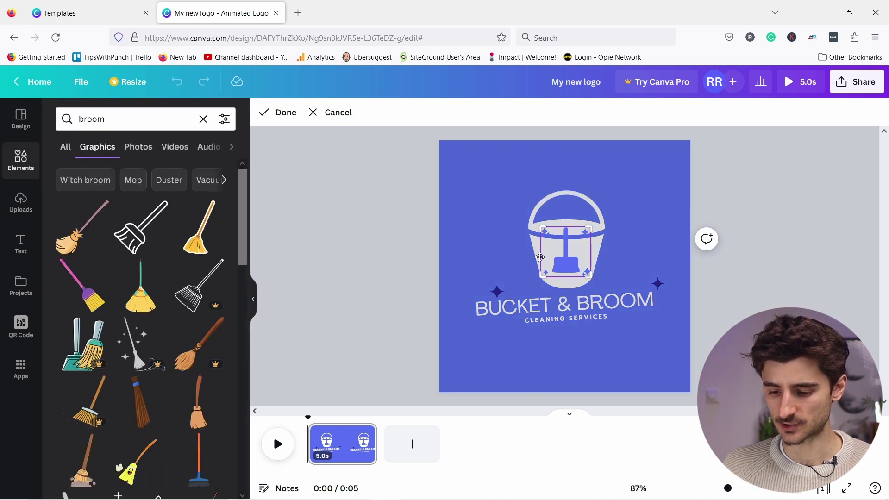
drag(544, 273, 580, 275)
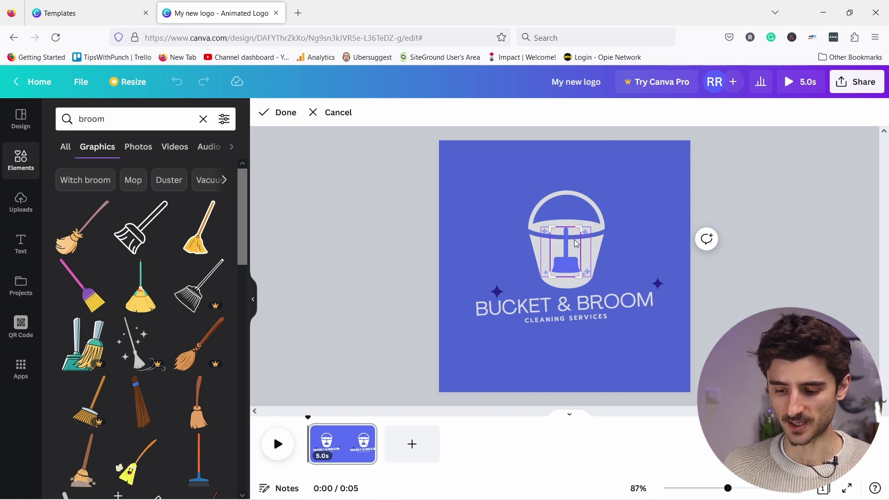
click(279, 112)
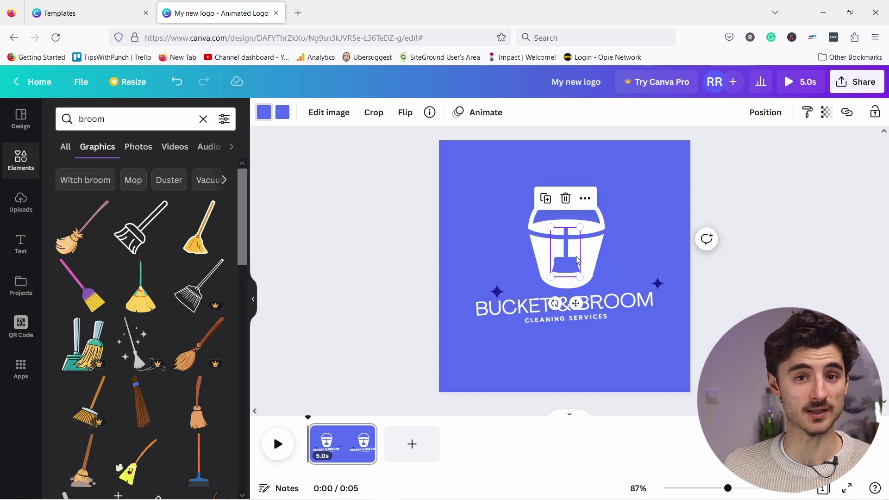
- Enlarge the broom, tilt it about 21°, and nudge it into place inside the bucket
drag(579, 276, 586, 287)
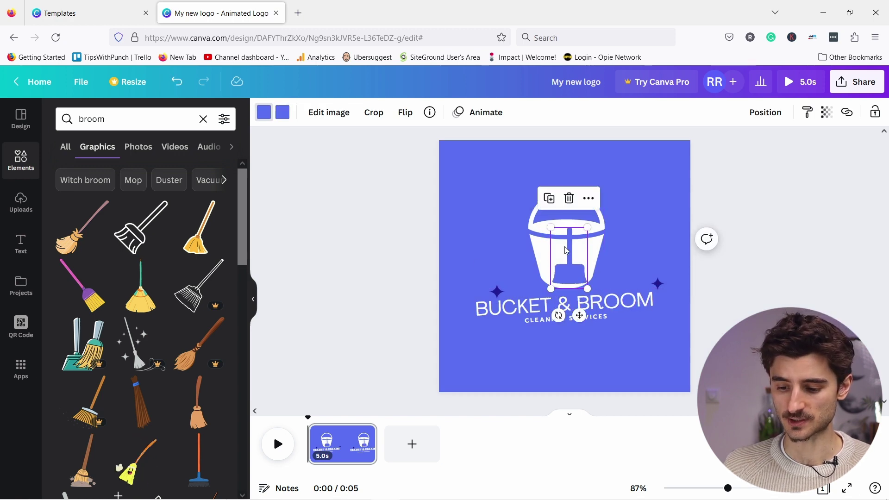
mouse_move(567, 247)
mouse_down()
mouse_move(568, 210)
mouse_move(569, 244)
mouse_up()
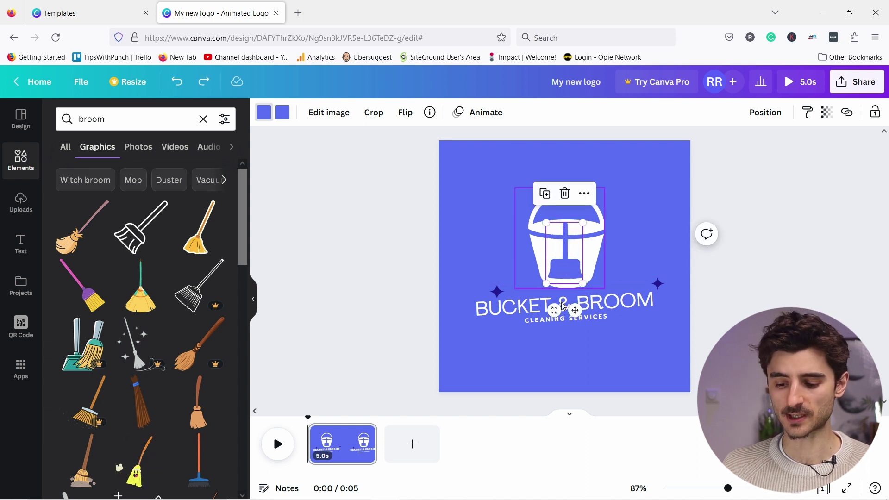
drag(554, 310, 531, 294)
drag(602, 238, 615, 231)
drag(565, 257, 562, 254)
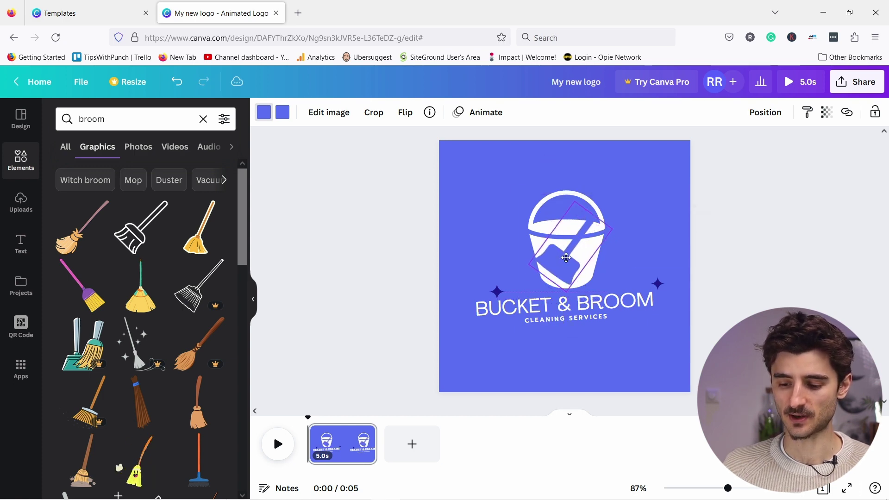
click(656, 256)
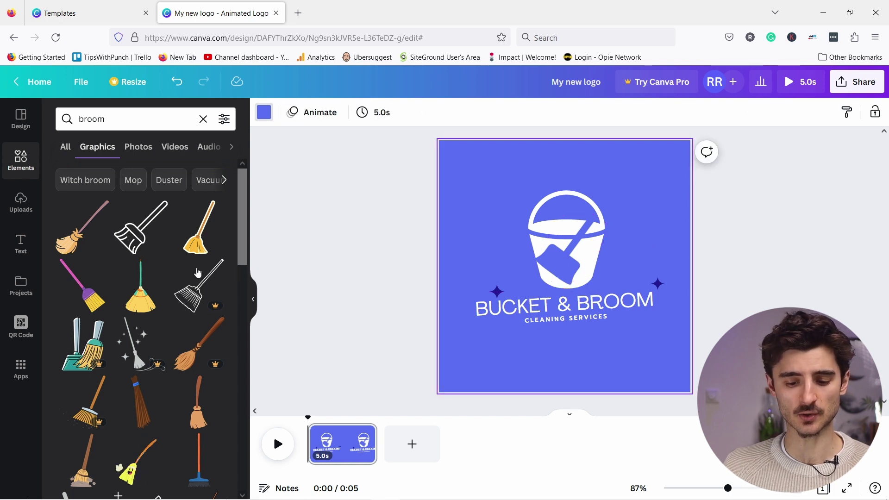
- Try a line-art broom on each side of the bucket, then delete it
scroll(195, 296, down, 1)
drag(185, 257, 575, 262)
drag(605, 288, 663, 272)
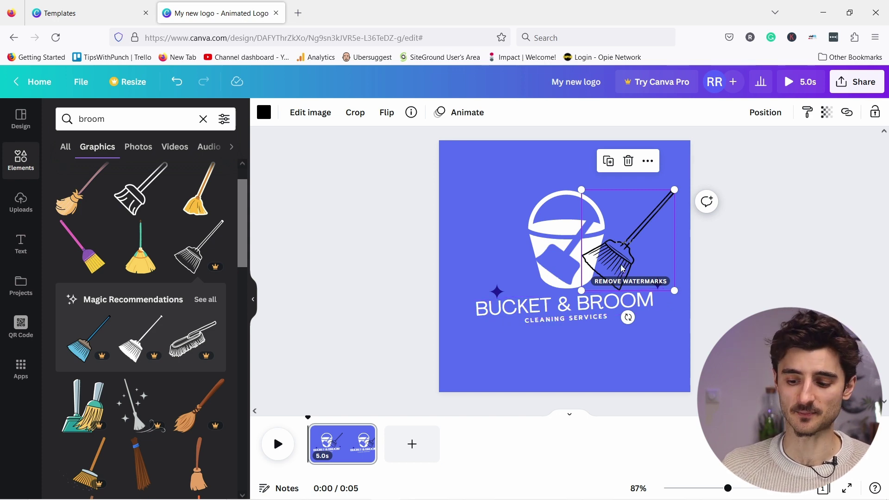
drag(622, 268, 477, 248)
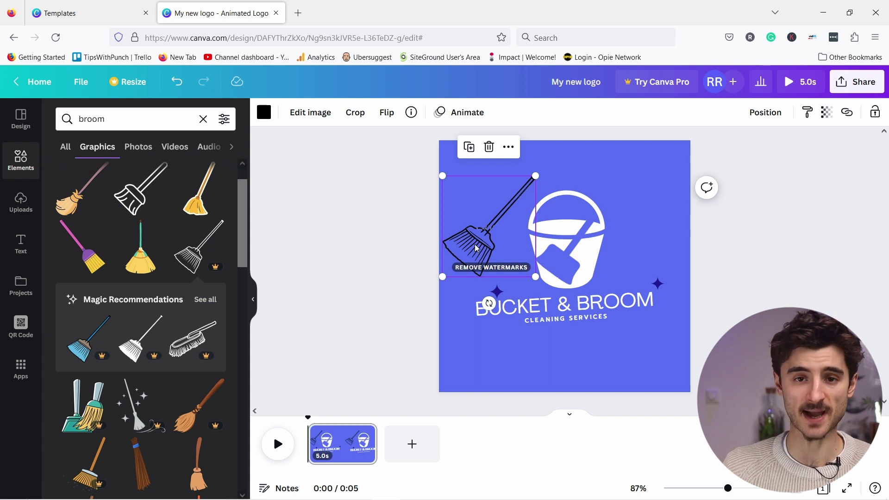
key(Delete)
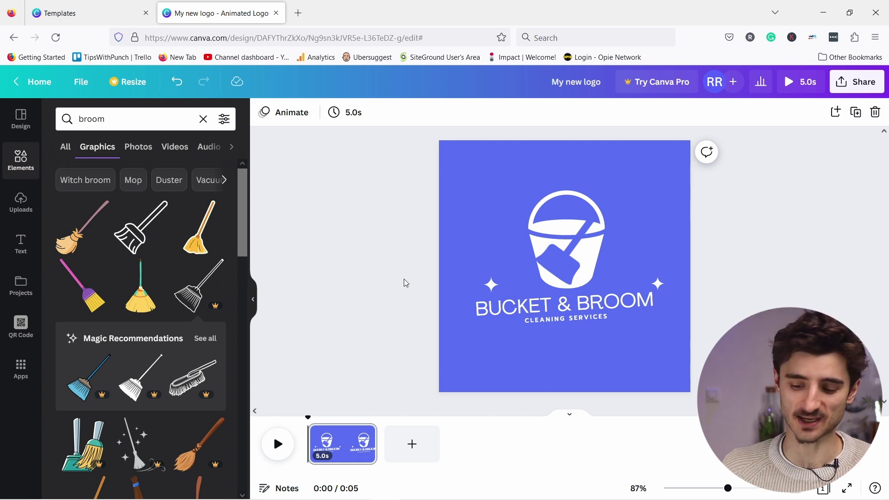
- Duplicate the logo page to create Page 2
click(571, 350)
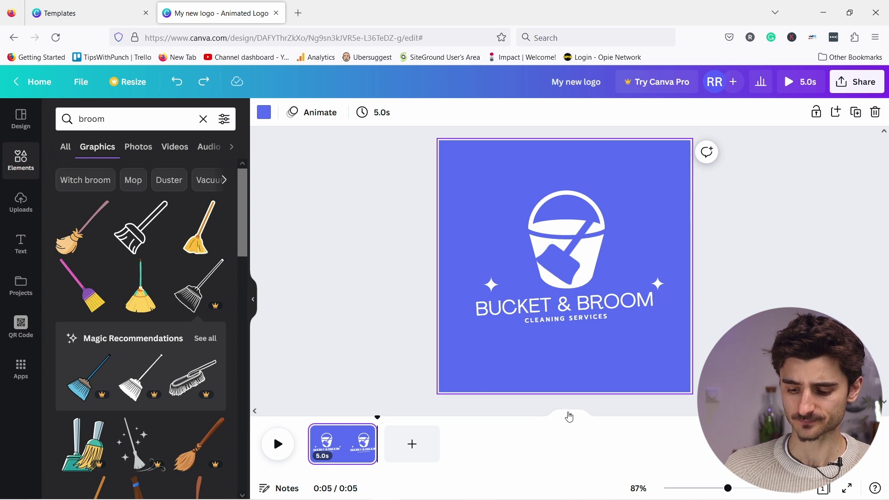
click(569, 414)
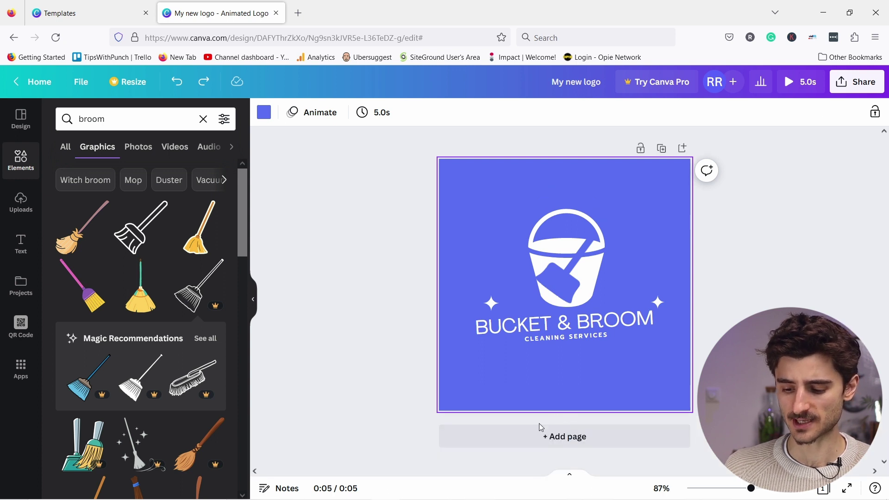
click(662, 150)
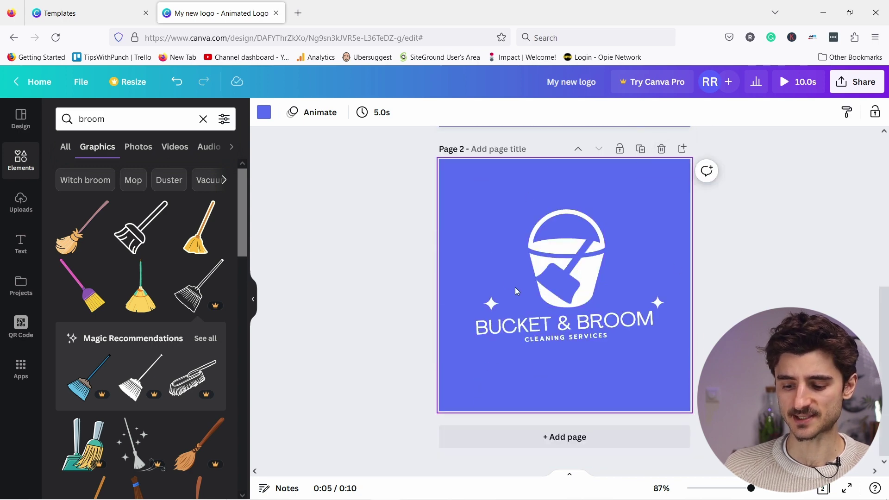
scroll(557, 263, up, 5)
scroll(527, 203, down, 4)
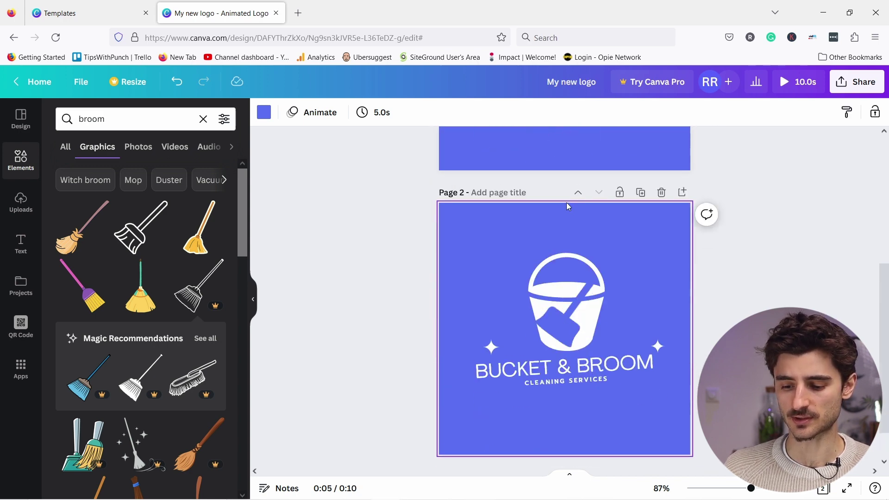
scroll(562, 254, up, 4)
scroll(543, 217, down, 4)
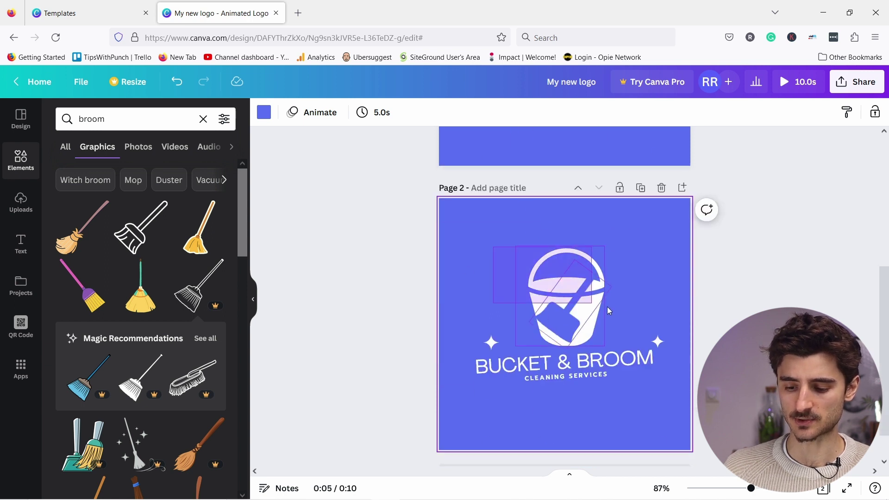
- Delete the bucket and both sparkles from Page 2
click(630, 323)
key(Delete)
click(492, 342)
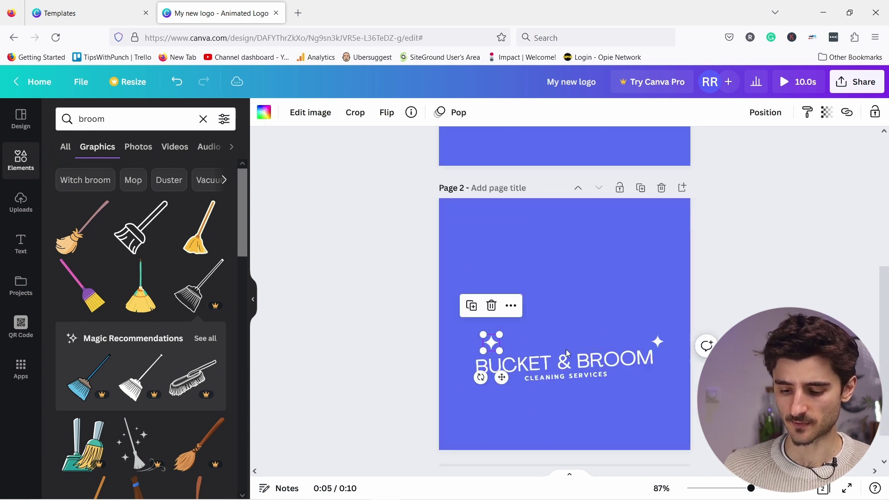
key(Delete)
click(657, 341)
key(Delete)
- Delete the CLEANING SERVICES subtitle and move the BUCKET & BROOM title up to centre
drag(464, 319, 622, 388)
click(560, 376)
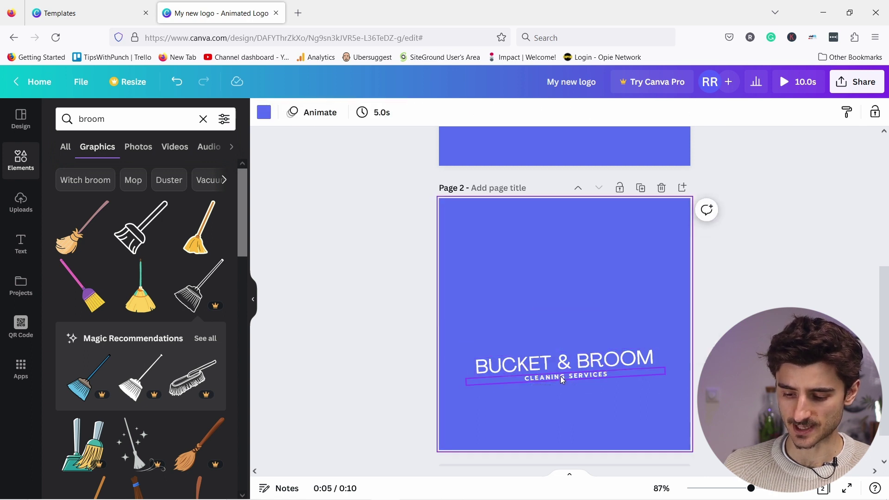
click(560, 376)
key(Delete)
click(553, 362)
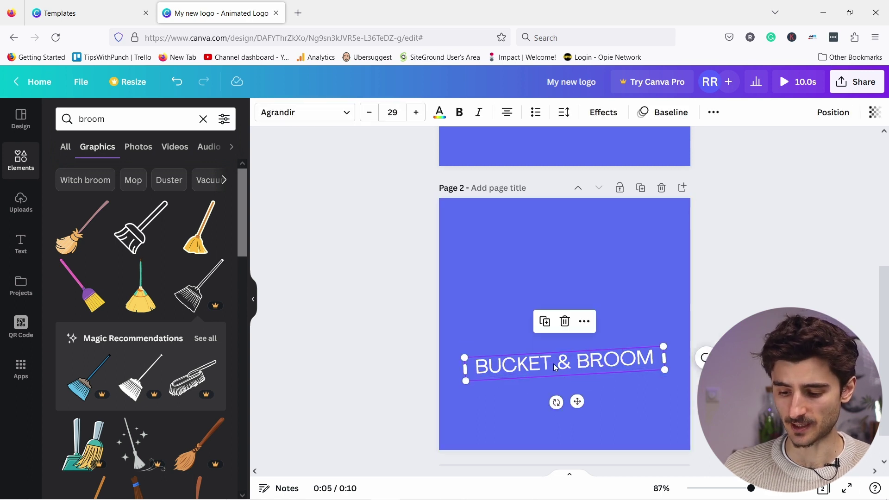
drag(554, 363, 552, 317)
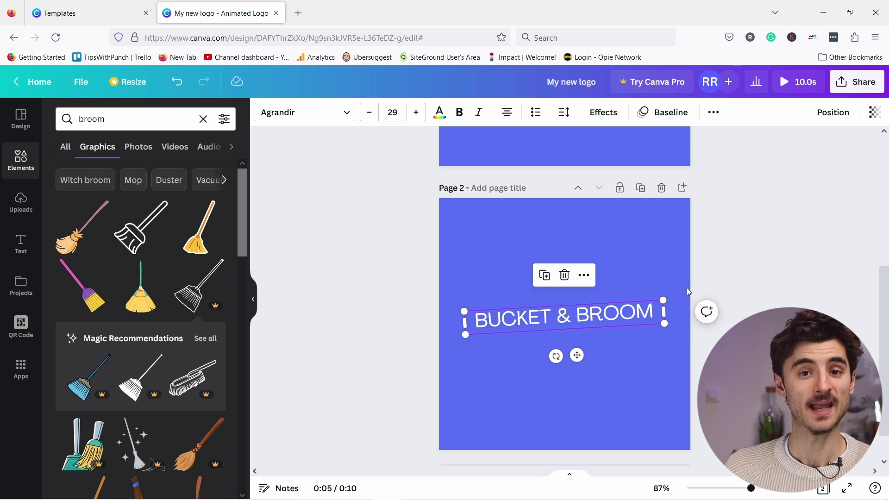
click(615, 253)
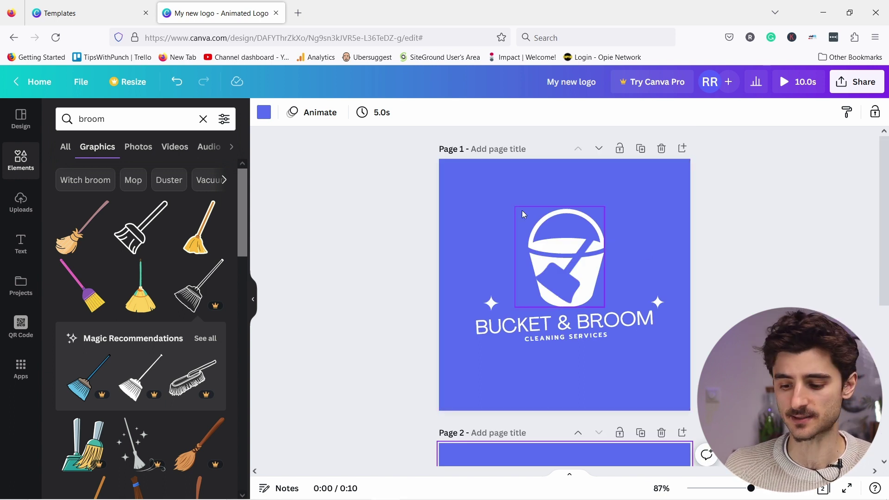
- Select the BUCKET & BROOM title on Page 2 and bring up the Share panel
scroll(376, 297, down, 5)
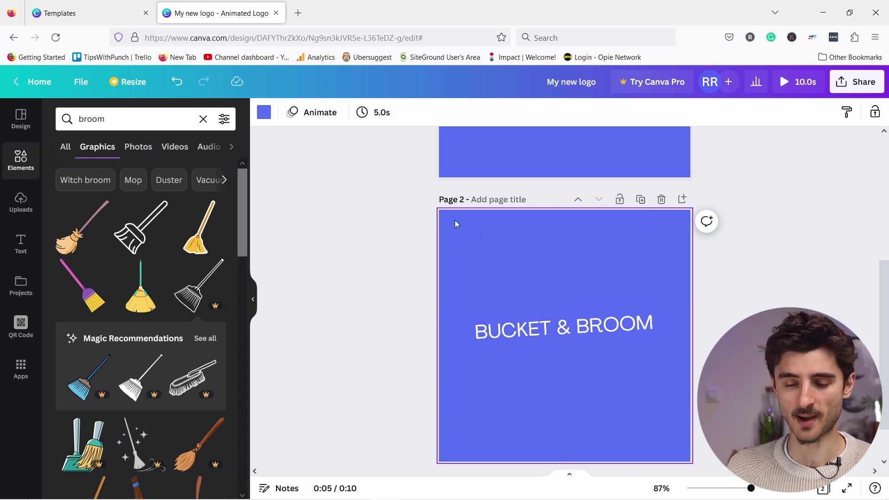
scroll(461, 313, down, 2)
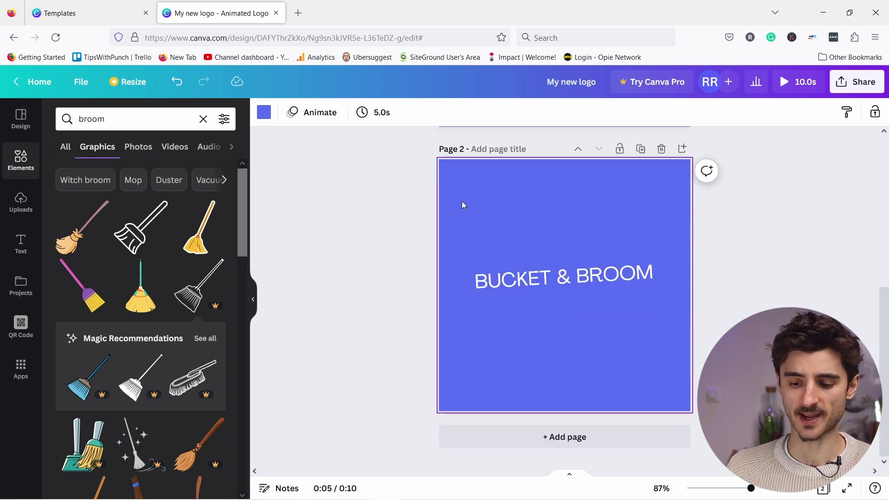
click(506, 274)
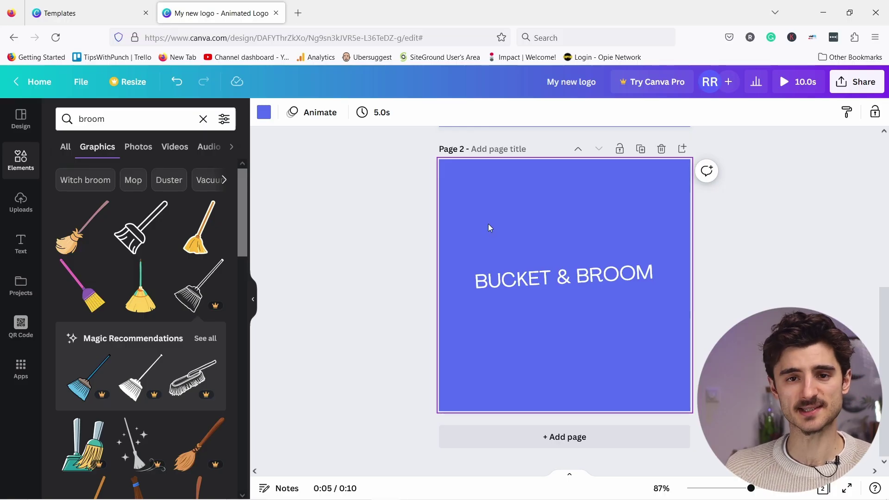
click(847, 86)
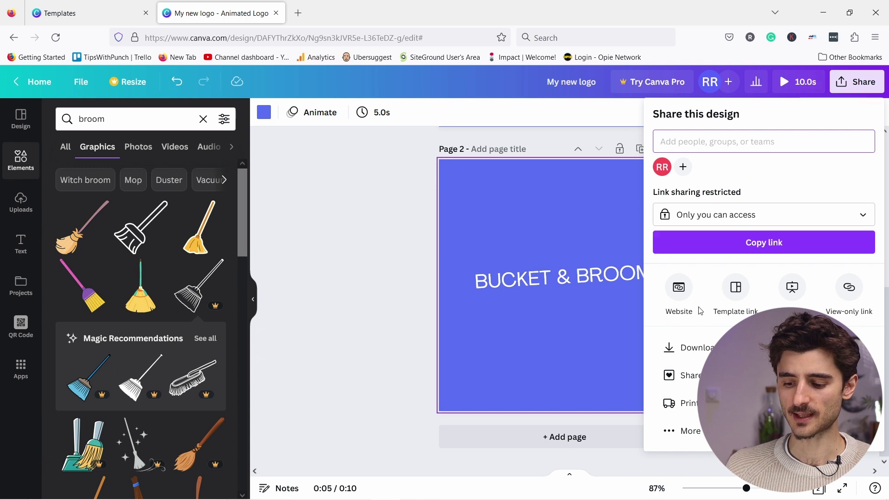
- Download all 2 pages of the logo as PNG
click(687, 348)
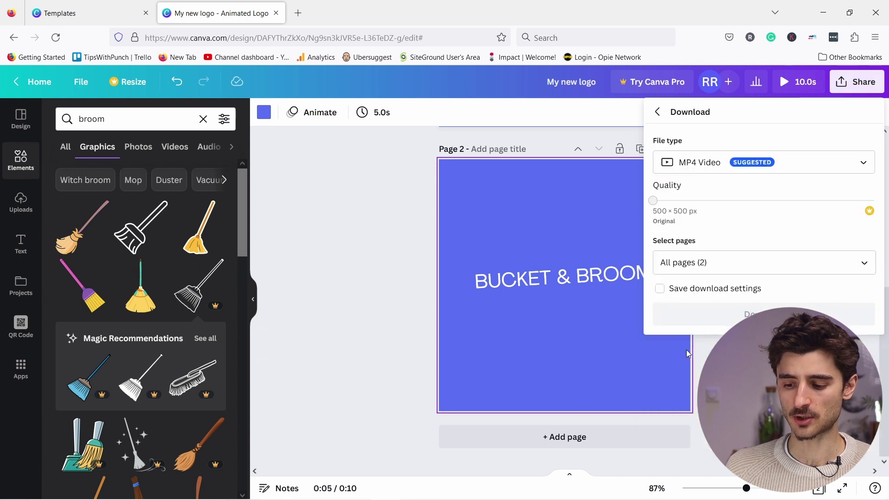
click(696, 164)
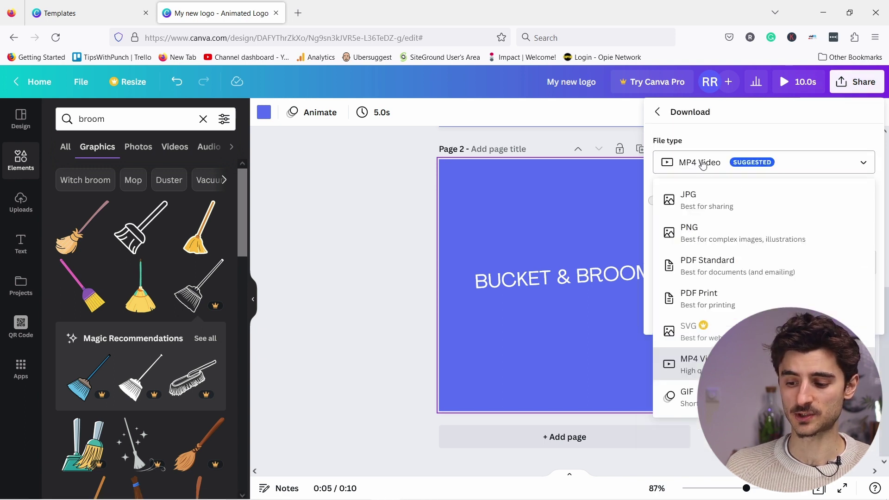
click(701, 230)
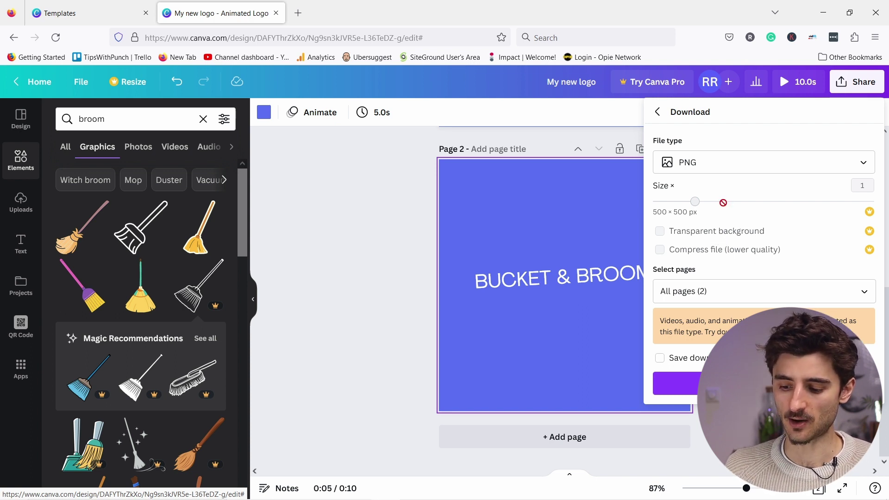
click(695, 383)
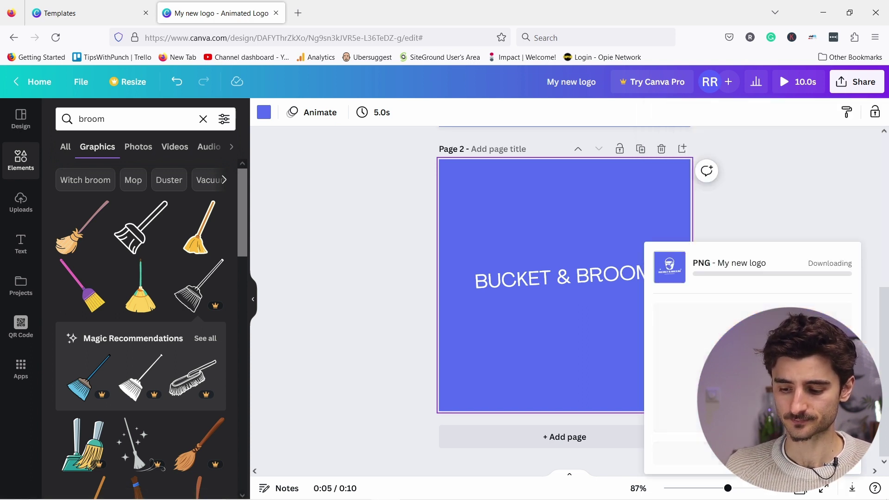